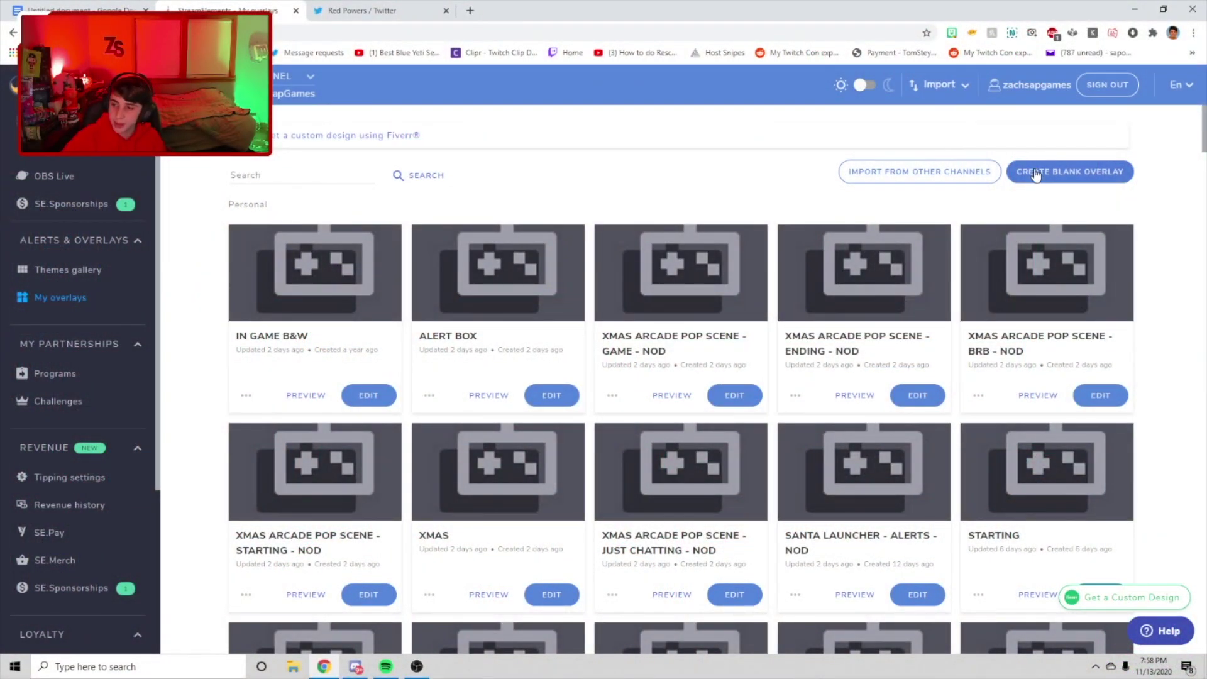
- Choose Create Blank Overlay on the My overlays page
click(1035, 173)
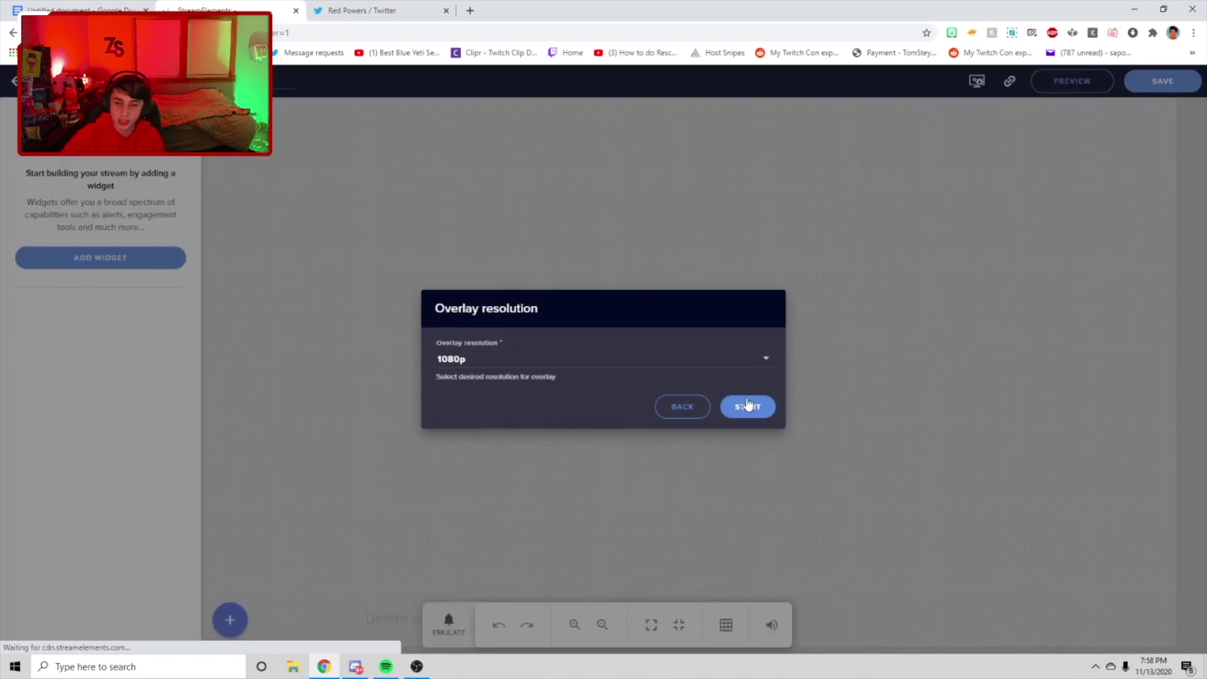
- Confirm 1080p resolution and add a Holiday Decorations widget, moved off the top-left corner
click(747, 406)
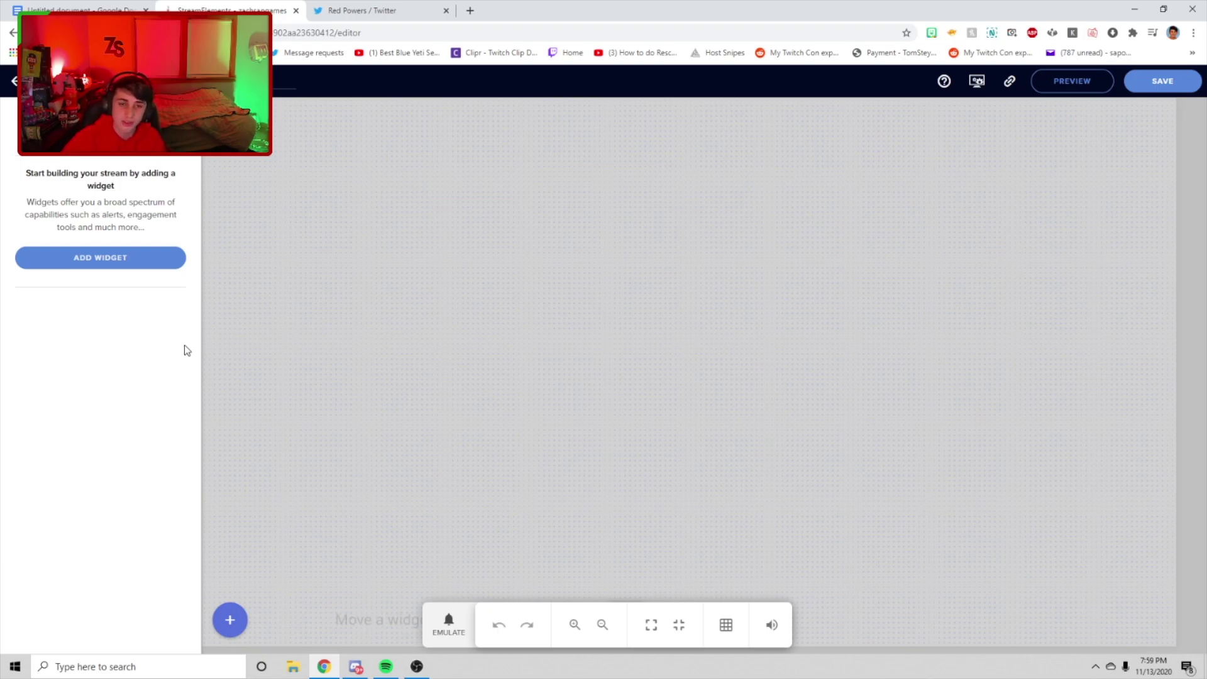
click(230, 616)
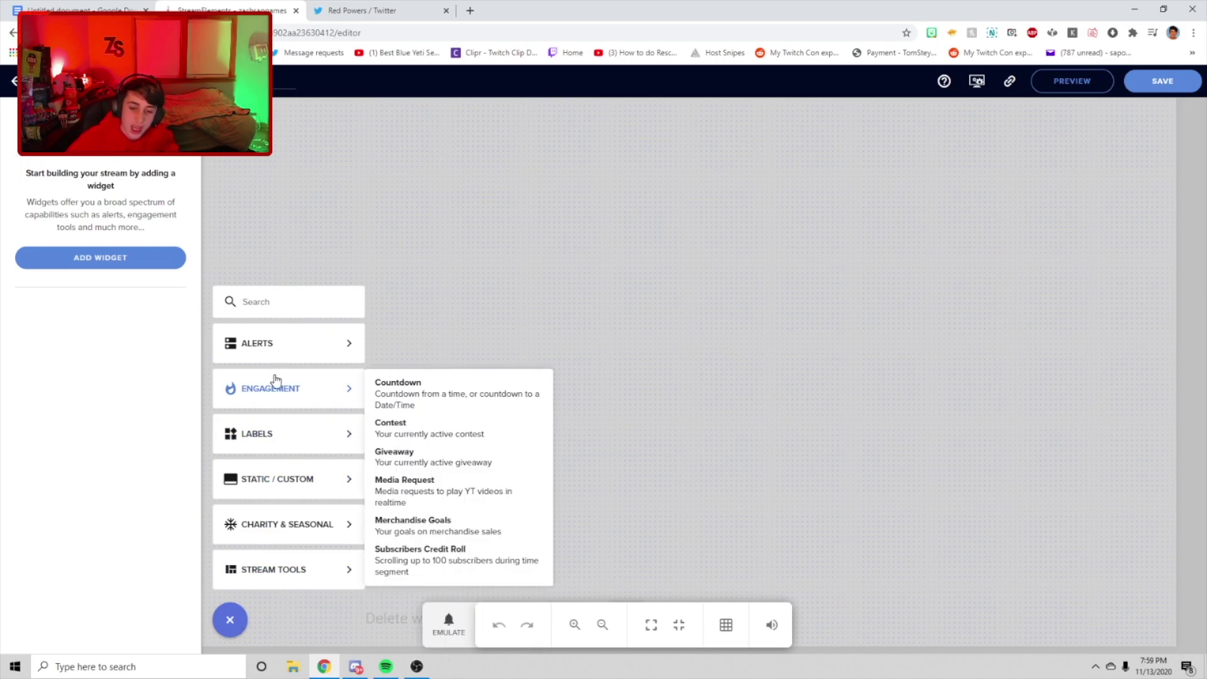
mouse_move(273, 437)
mouse_move(296, 521)
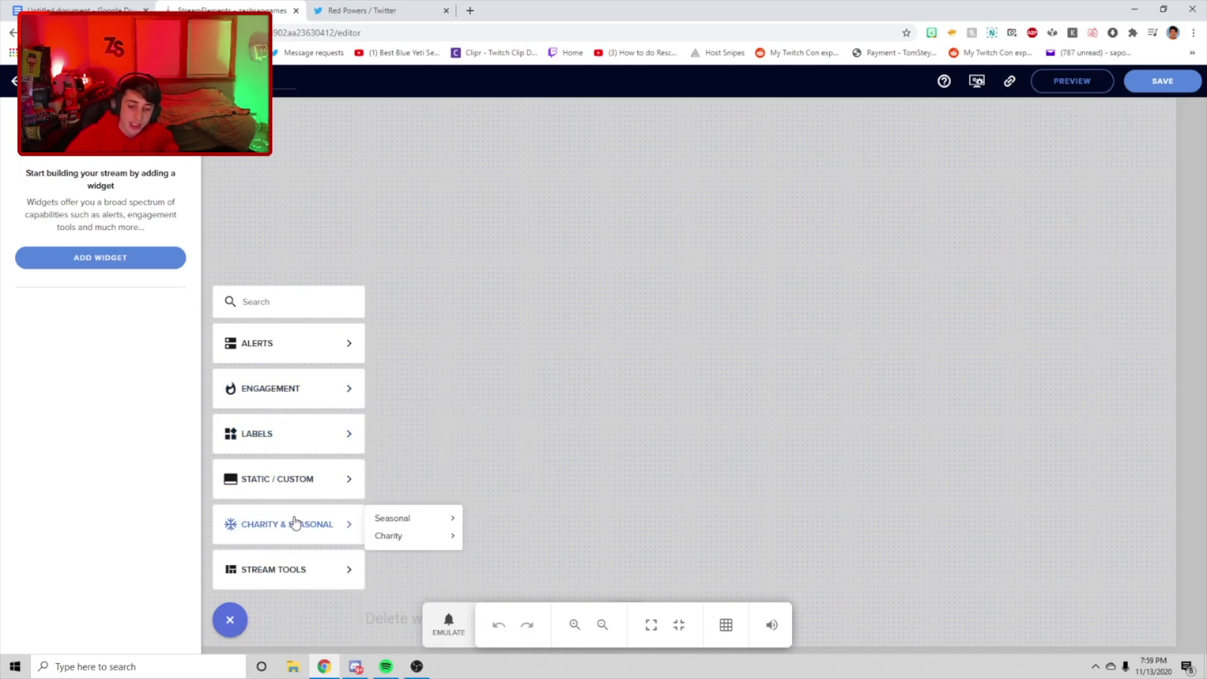
mouse_move(393, 522)
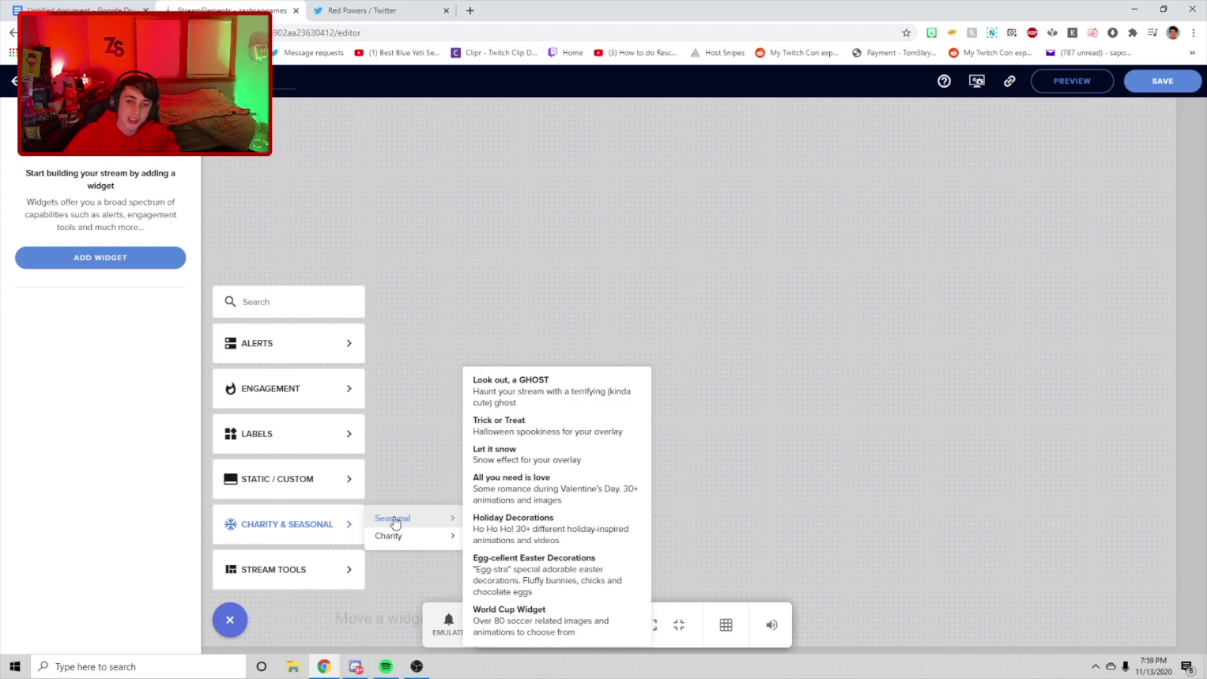
click(518, 533)
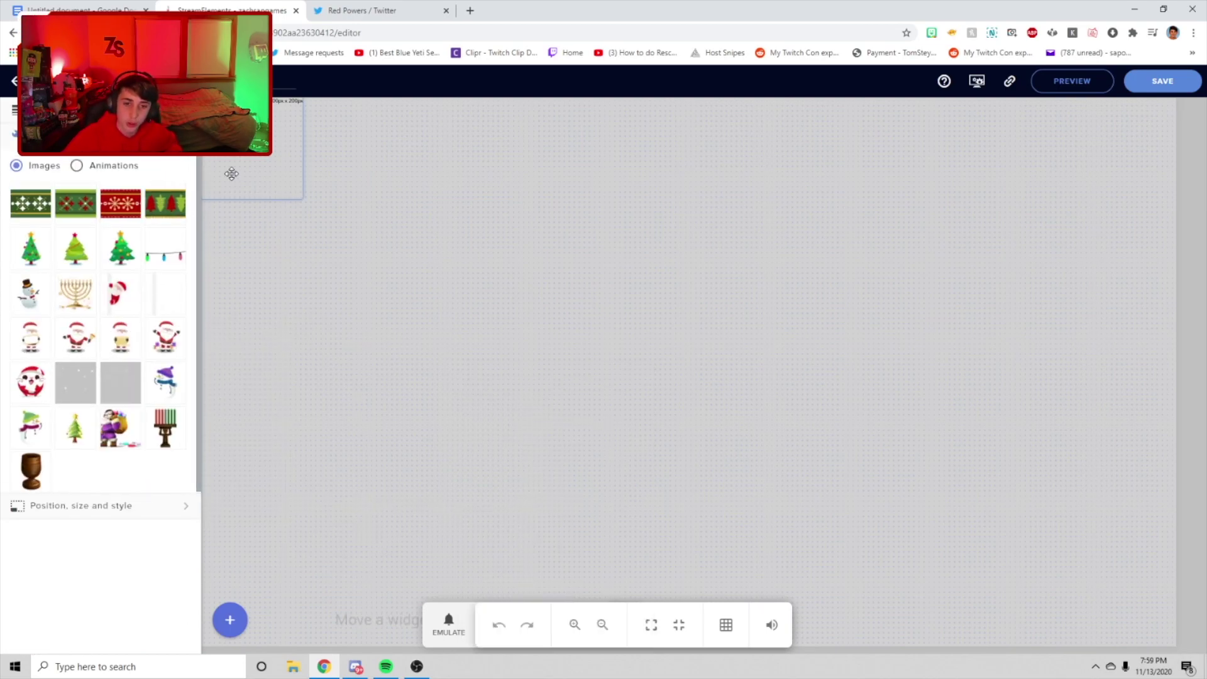
drag(231, 174, 392, 267)
- Reopen the widget categories to browse the Seasonal widgets
click(230, 620)
mouse_move(267, 534)
mouse_move(393, 535)
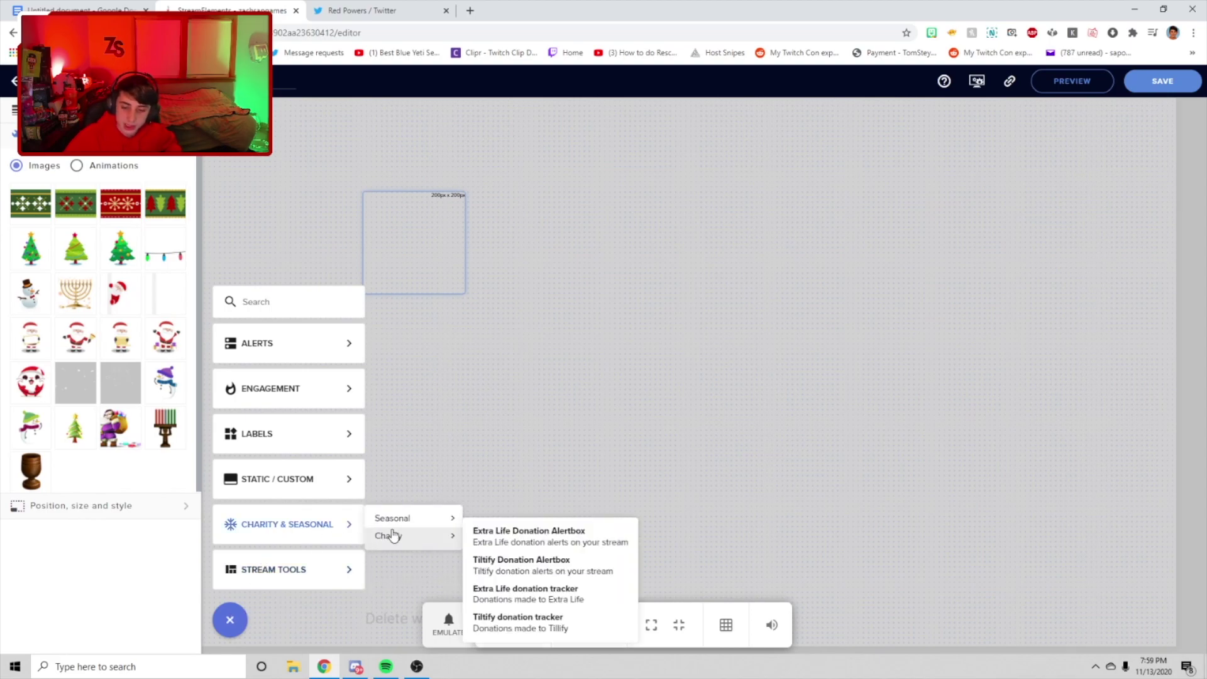
mouse_move(447, 519)
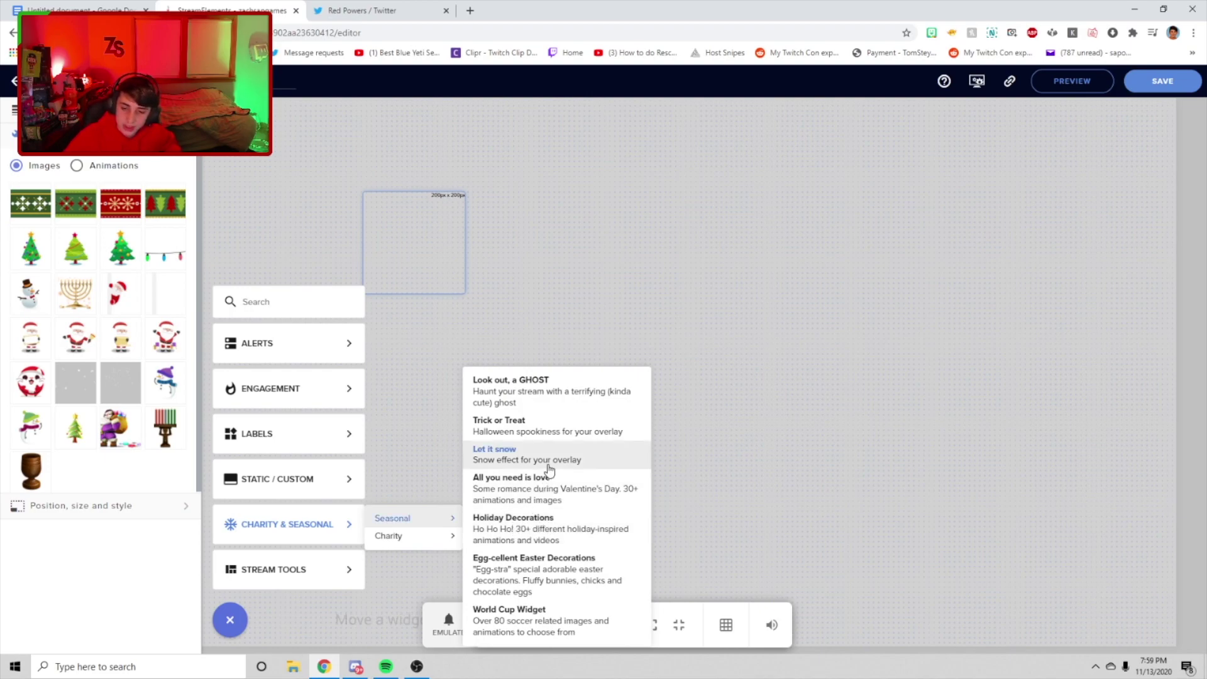
- Add a Let it snow widget across the canvas, with snowflake size 2 and adjusted fall speed
click(506, 454)
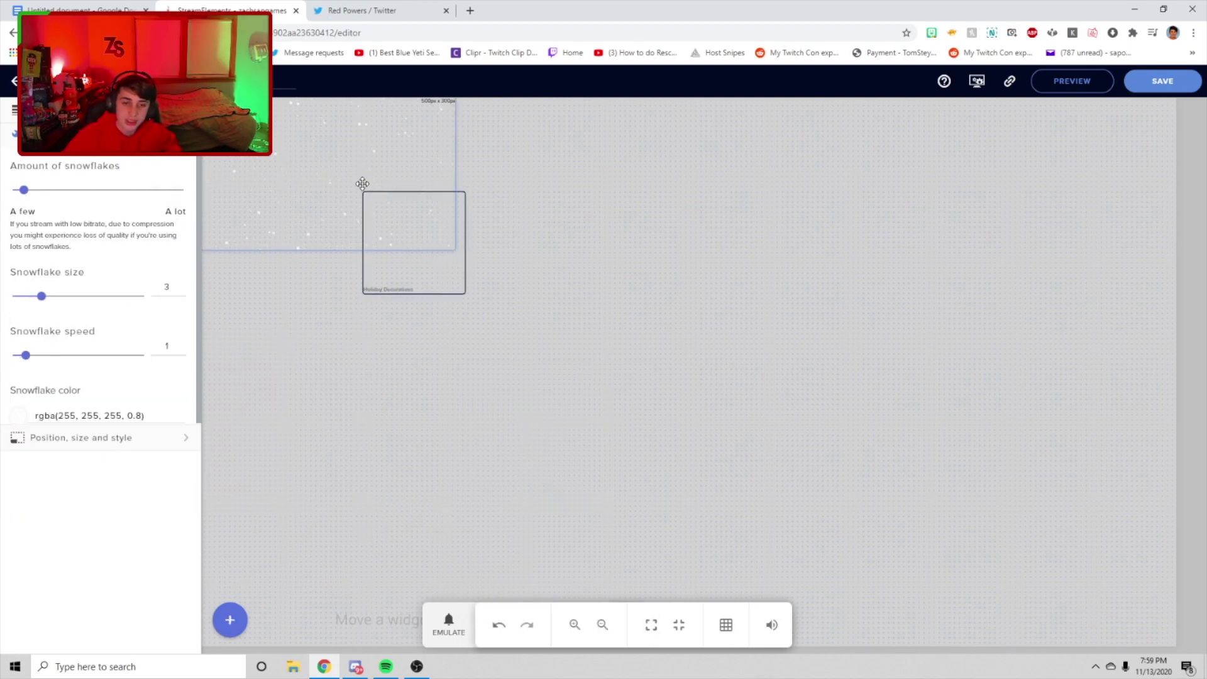
drag(362, 183, 371, 368)
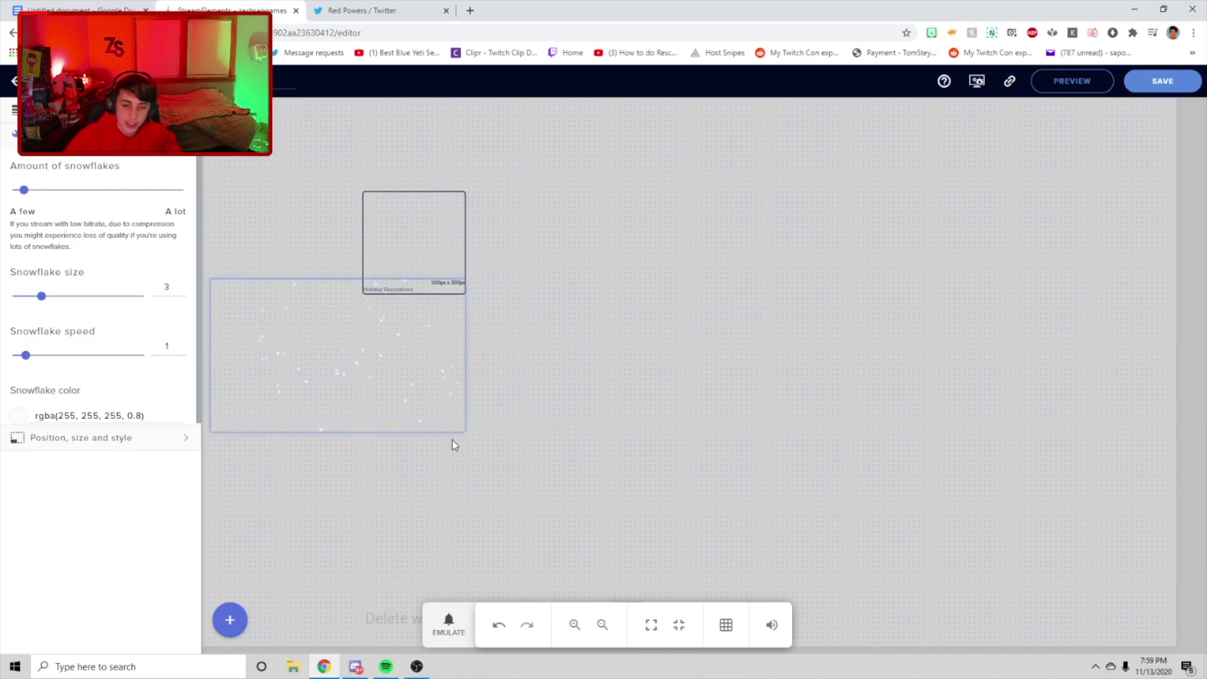
drag(462, 428, 380, 407)
mouse_move(343, 355)
mouse_down()
mouse_move(331, 334)
mouse_move(336, 374)
mouse_up()
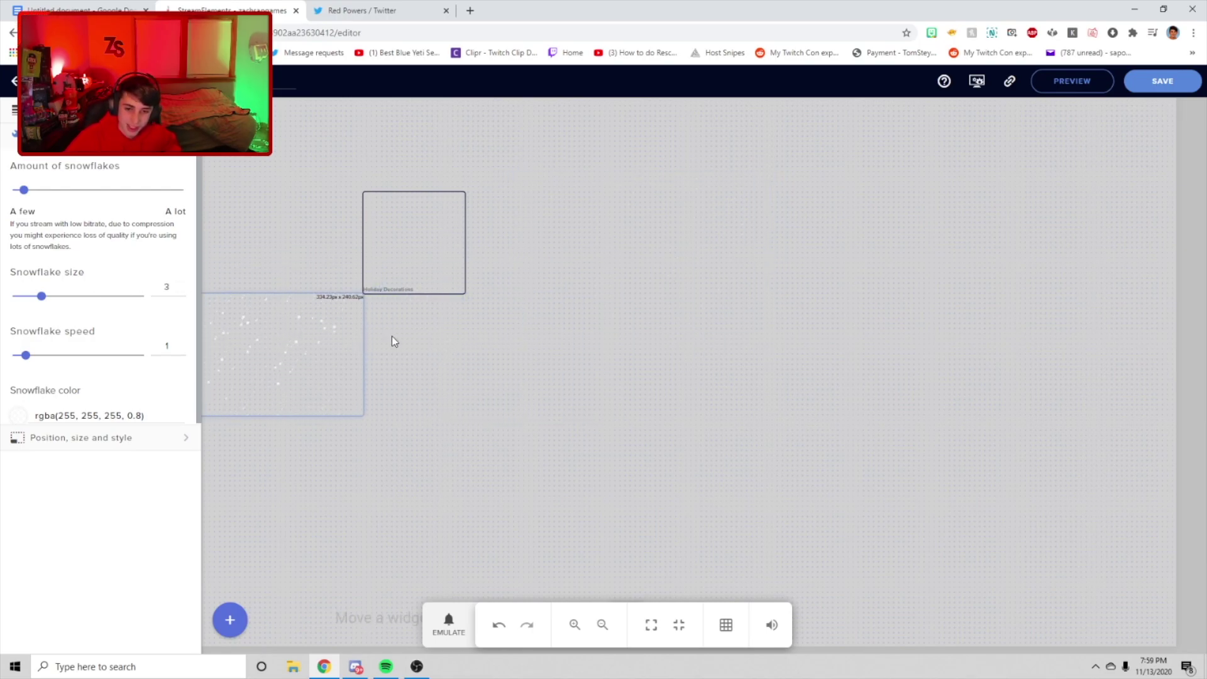
drag(370, 415, 340, 180)
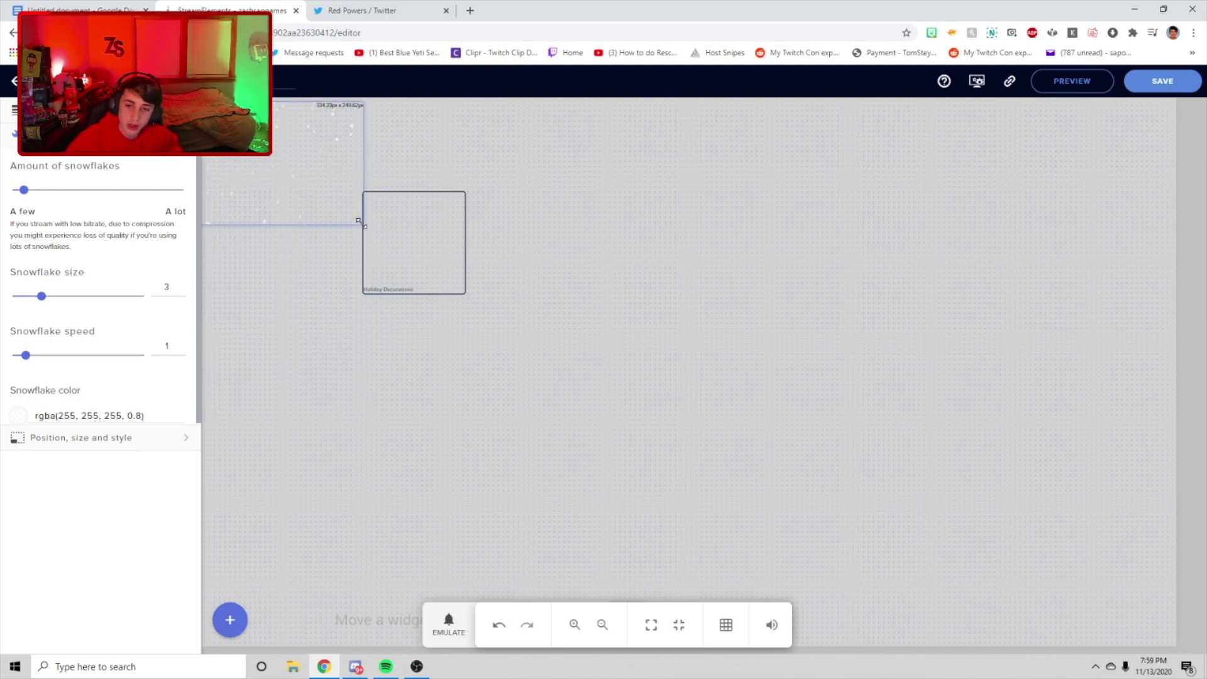
drag(362, 223, 1077, 535)
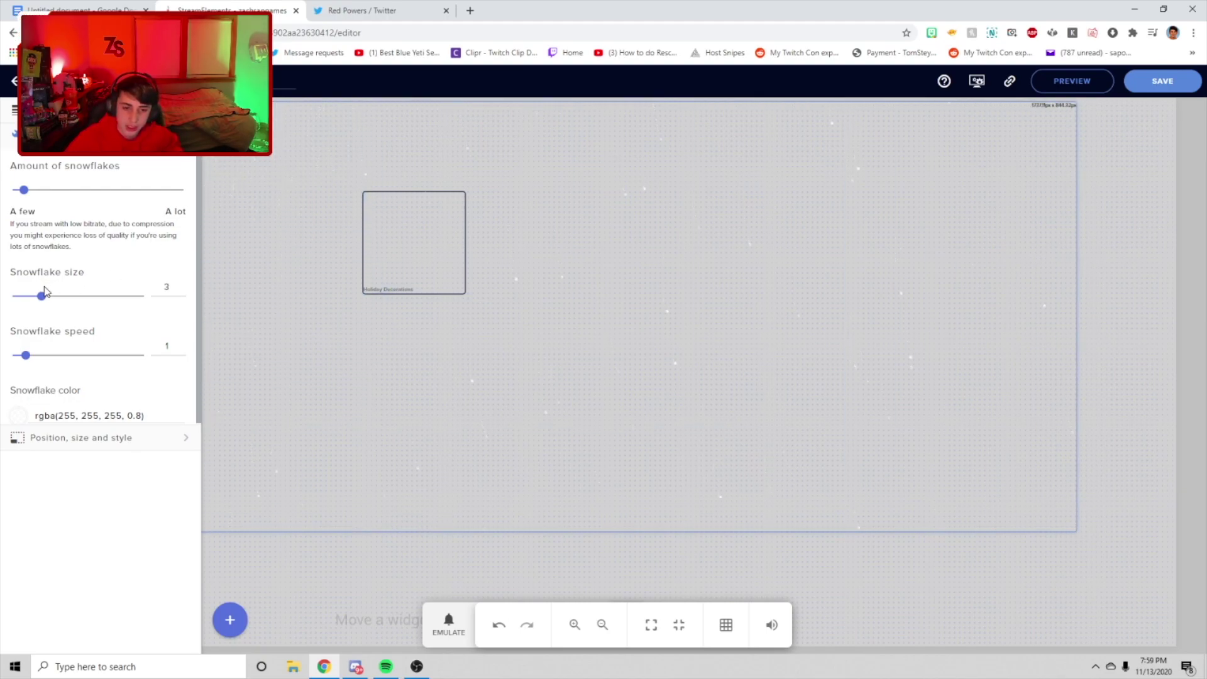
mouse_move(44, 291)
mouse_down()
mouse_move(143, 296)
mouse_move(33, 303)
mouse_up()
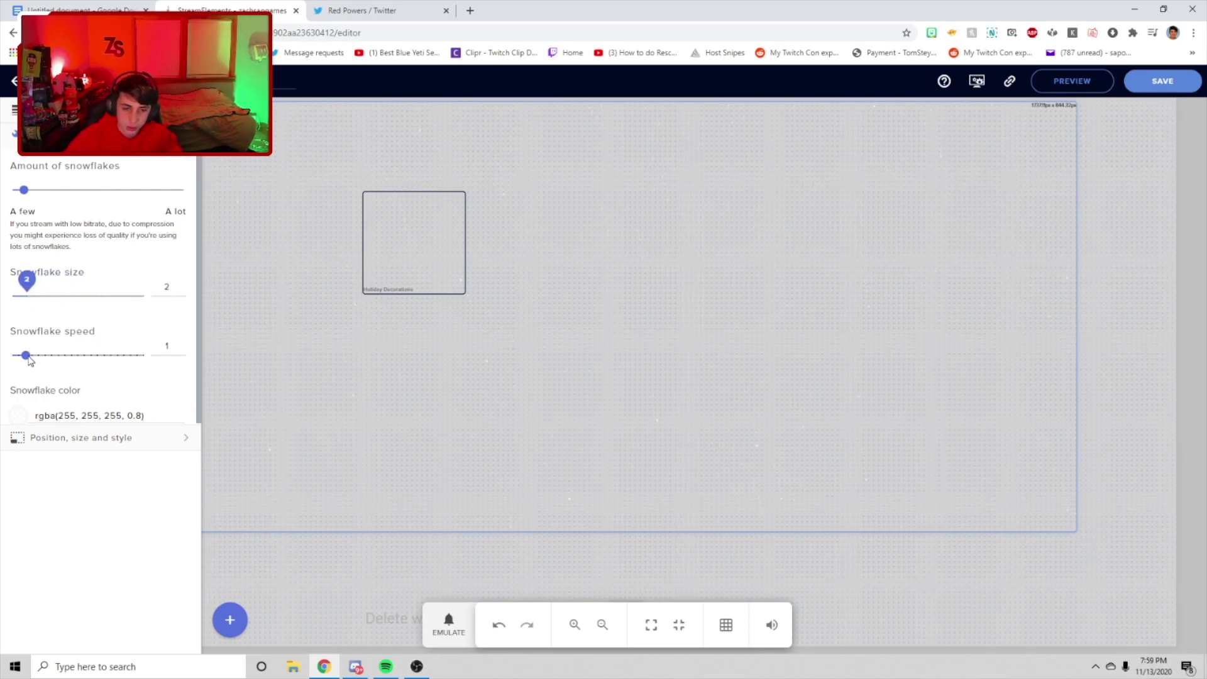
drag(29, 361, 57, 347)
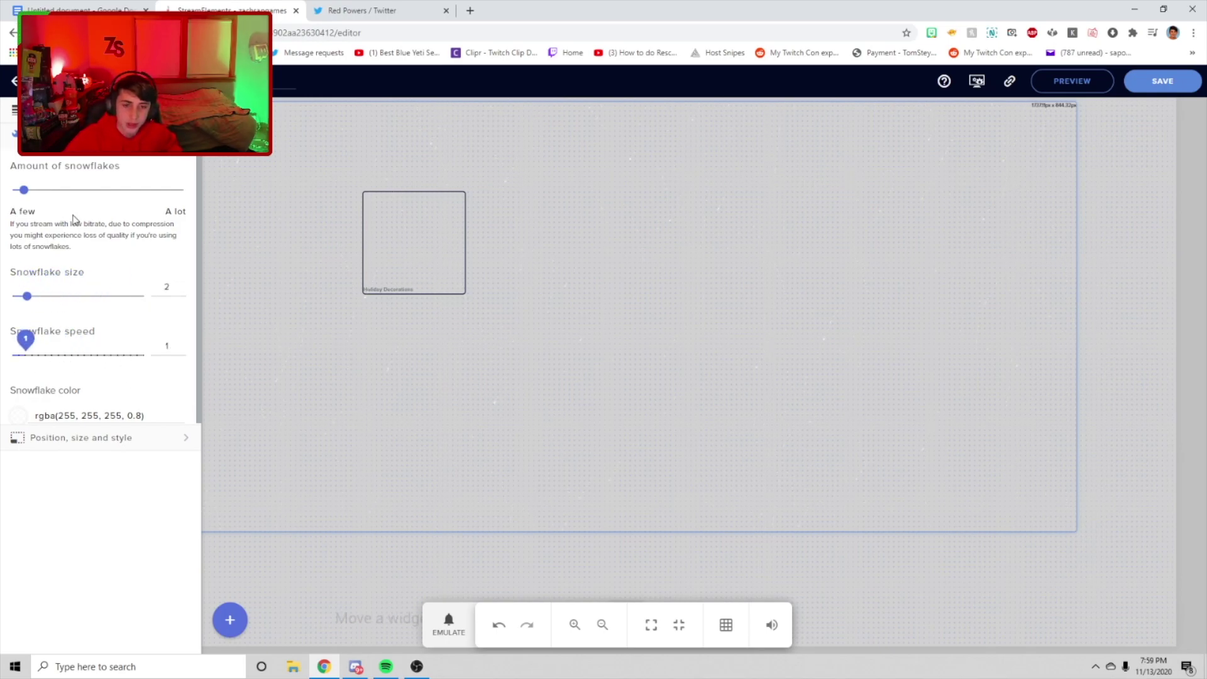
- Shrink the snow area into the upper right and nudge the Holiday Decorations widget up-right
drag(352, 259, 696, 328)
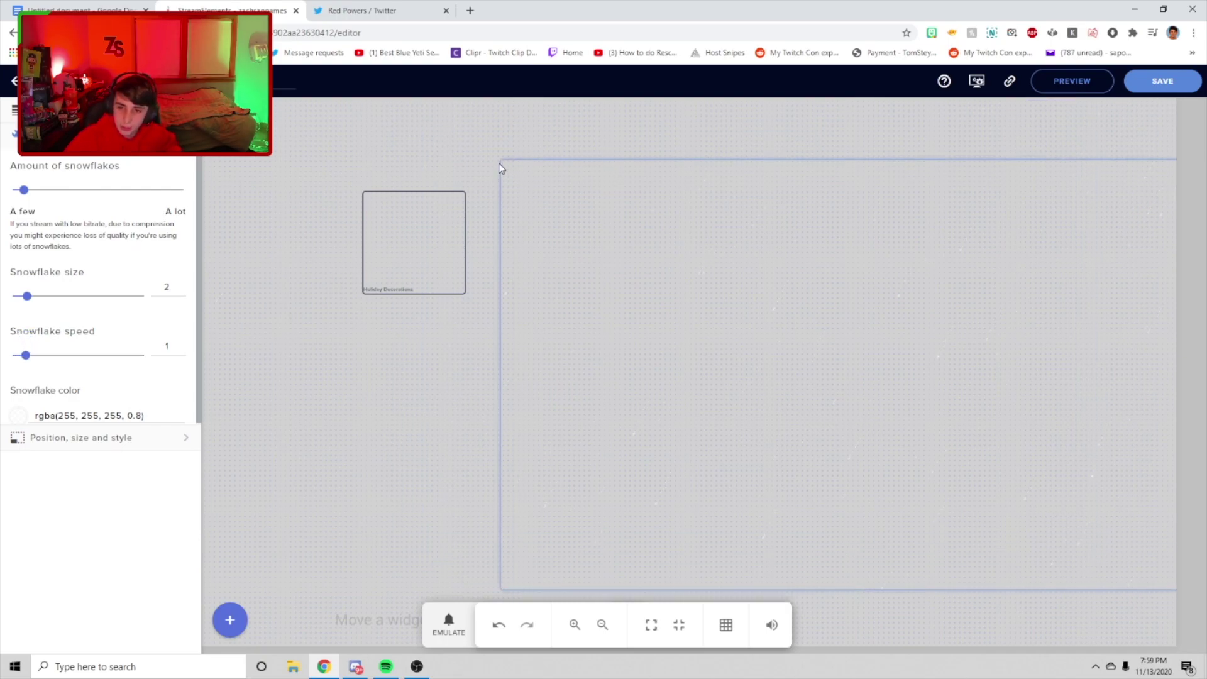
drag(502, 161, 846, 396)
drag(975, 455, 921, 286)
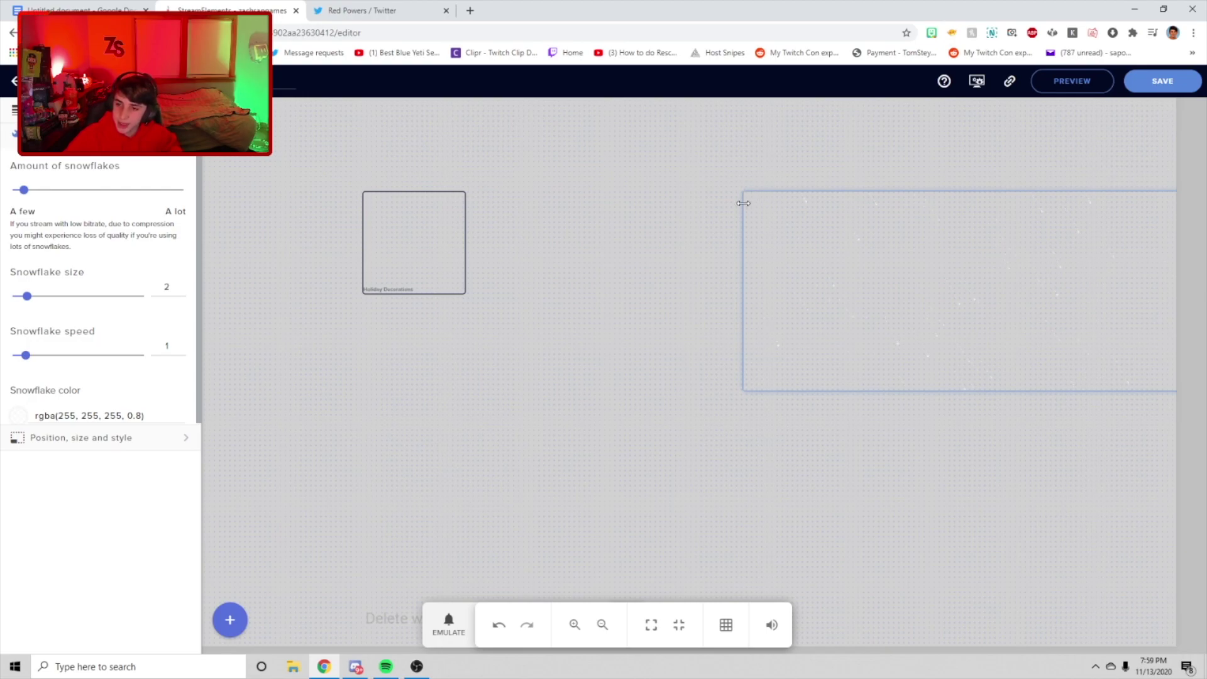
drag(743, 203, 918, 242)
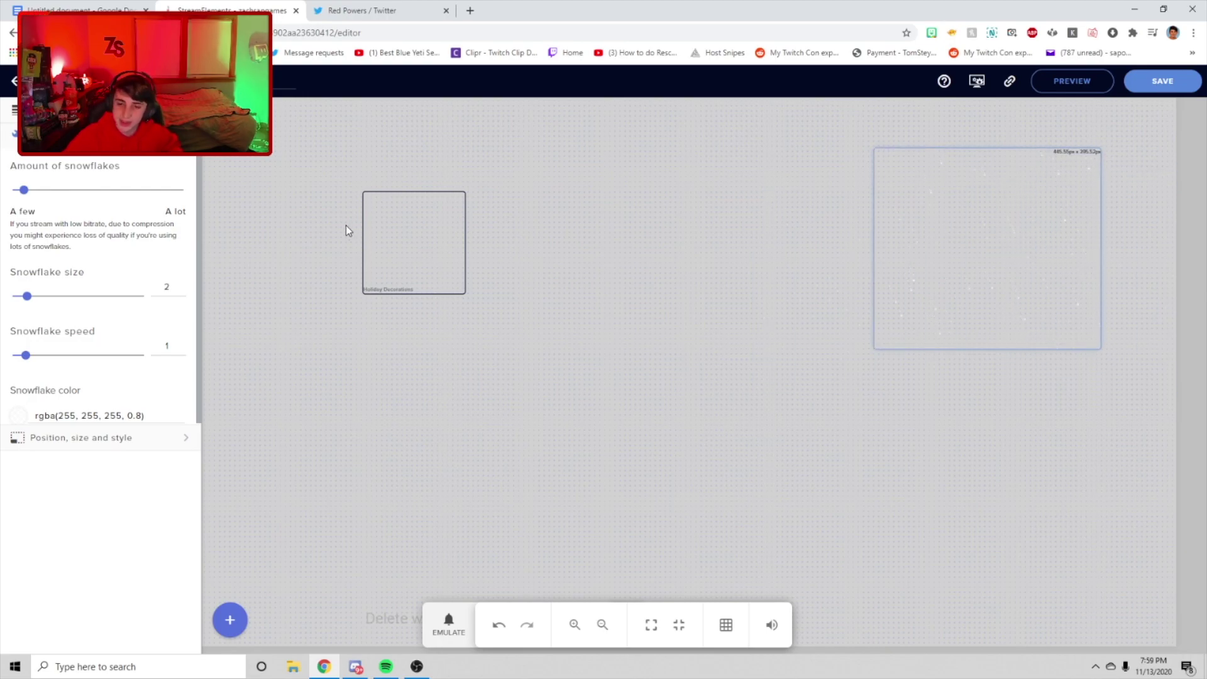
click(391, 235)
drag(412, 236, 544, 308)
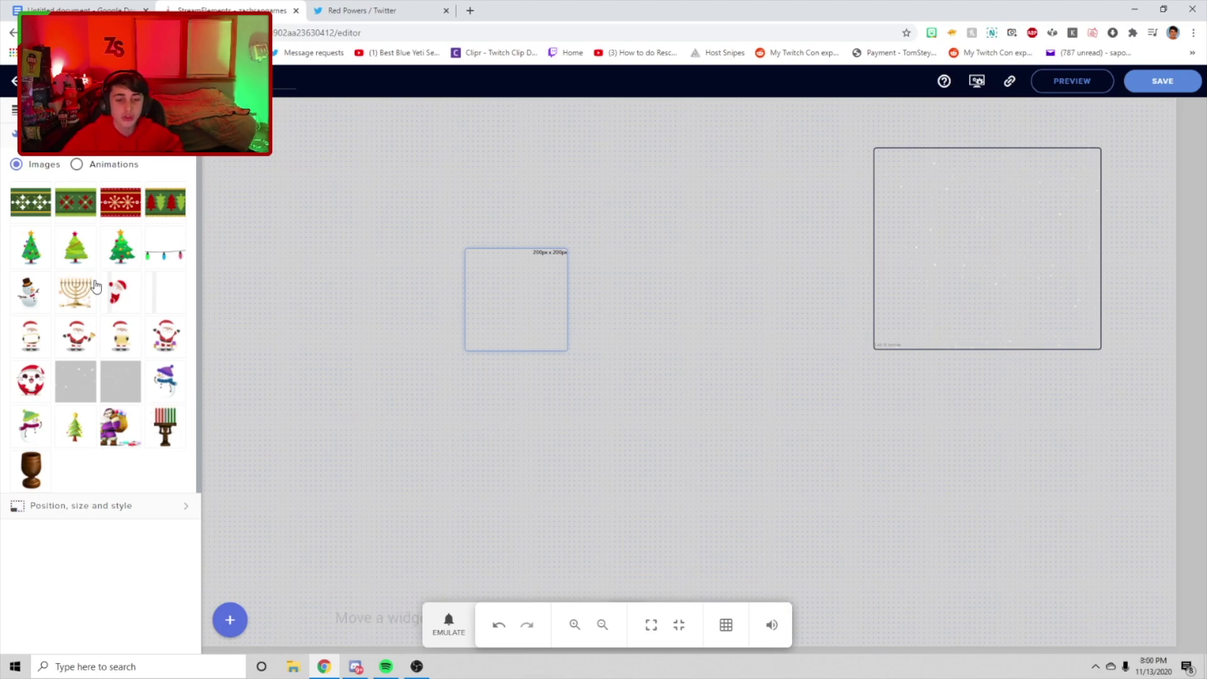
- Move the decorations widget toward the middle and add a string of Christmas lights image
drag(282, 161, 353, 195)
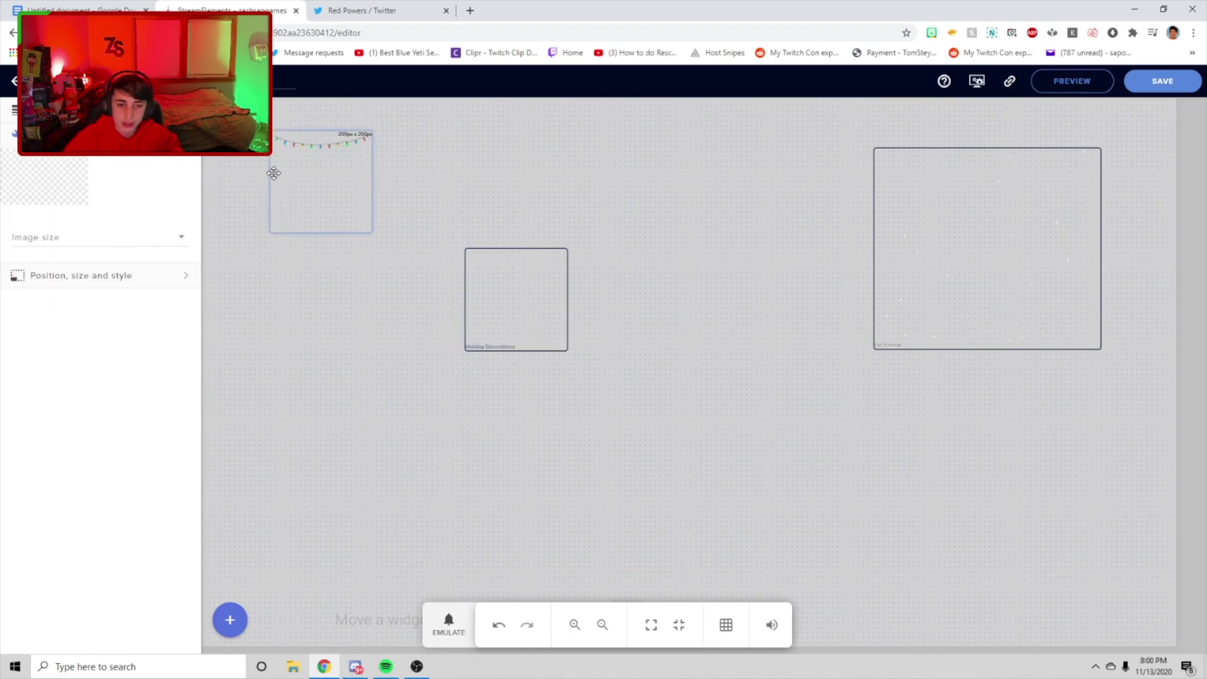
click(286, 223)
click(85, 165)
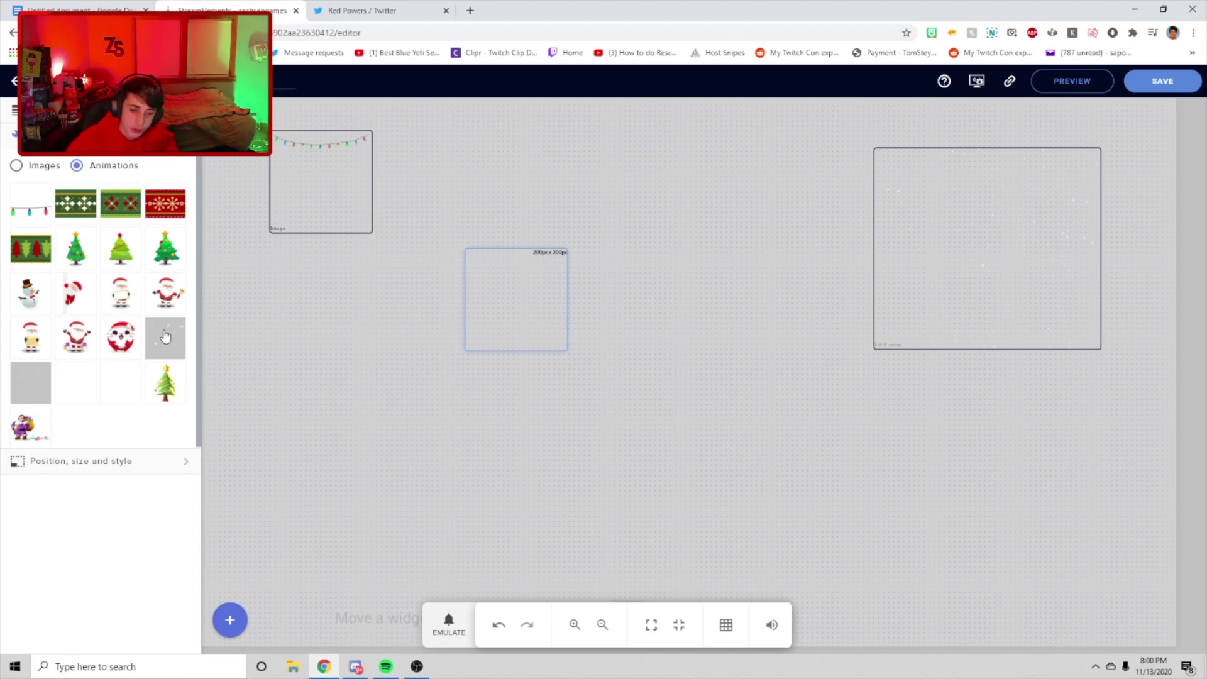
click(310, 223)
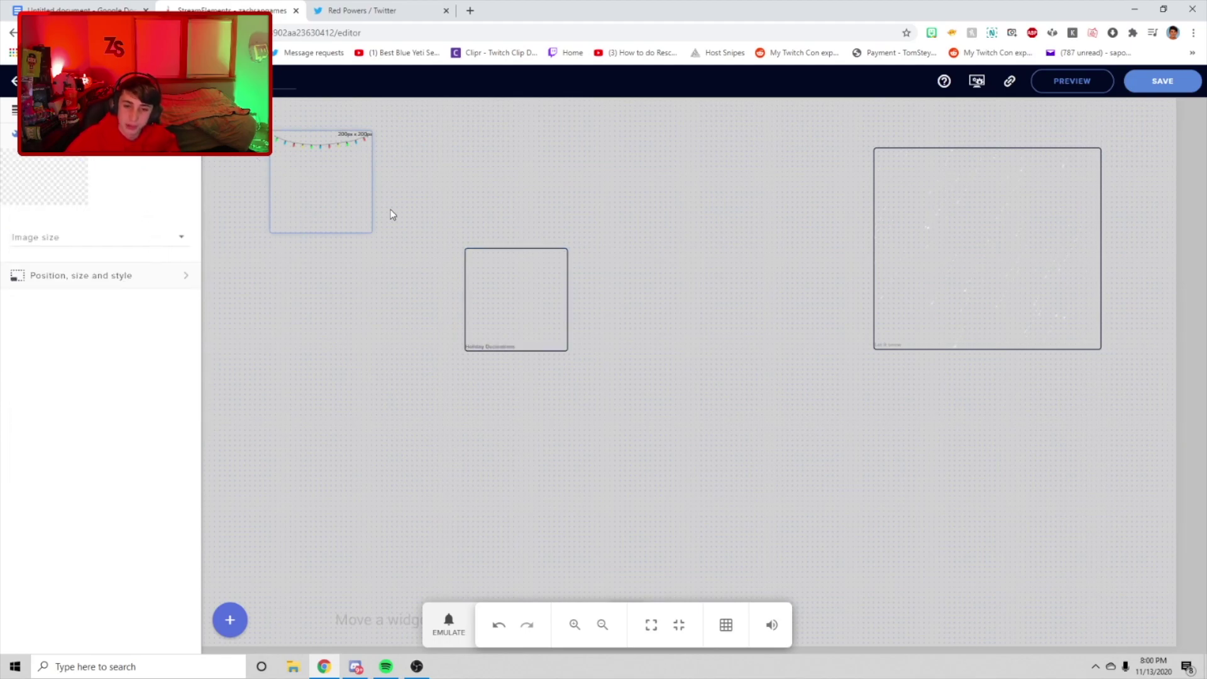
- Place the animated Christmas tree on the canvas and move it toward the centre
click(467, 330)
click(134, 165)
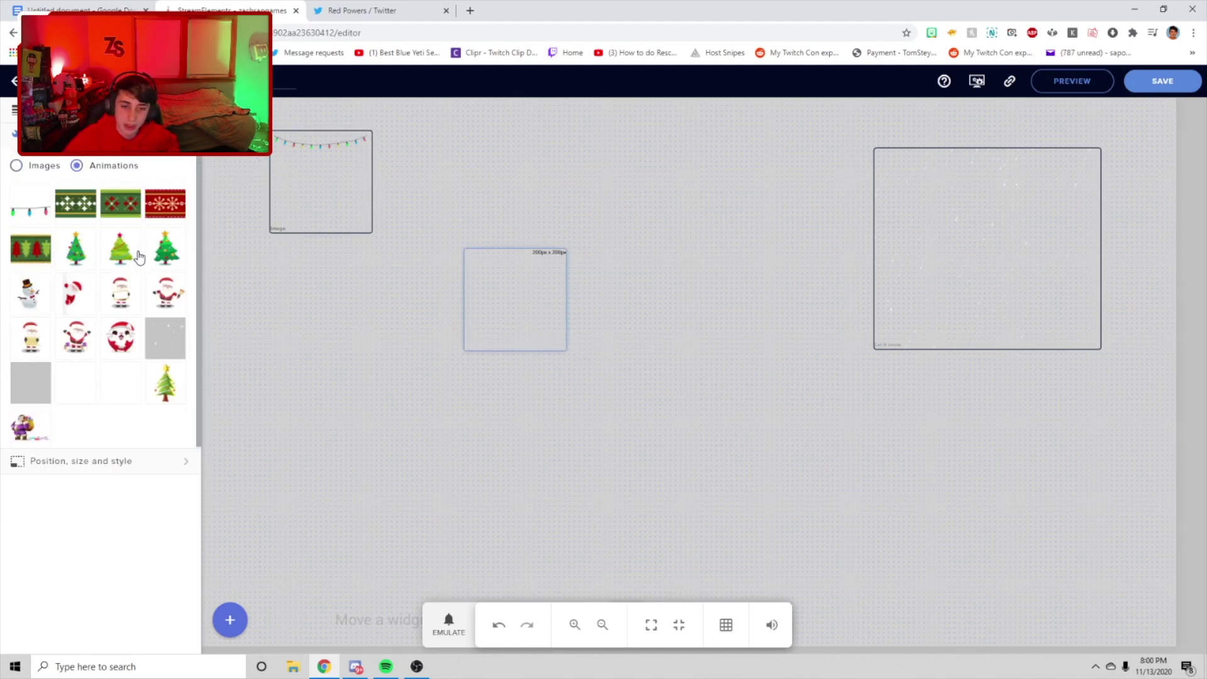
drag(166, 255, 360, 422)
drag(329, 332, 740, 402)
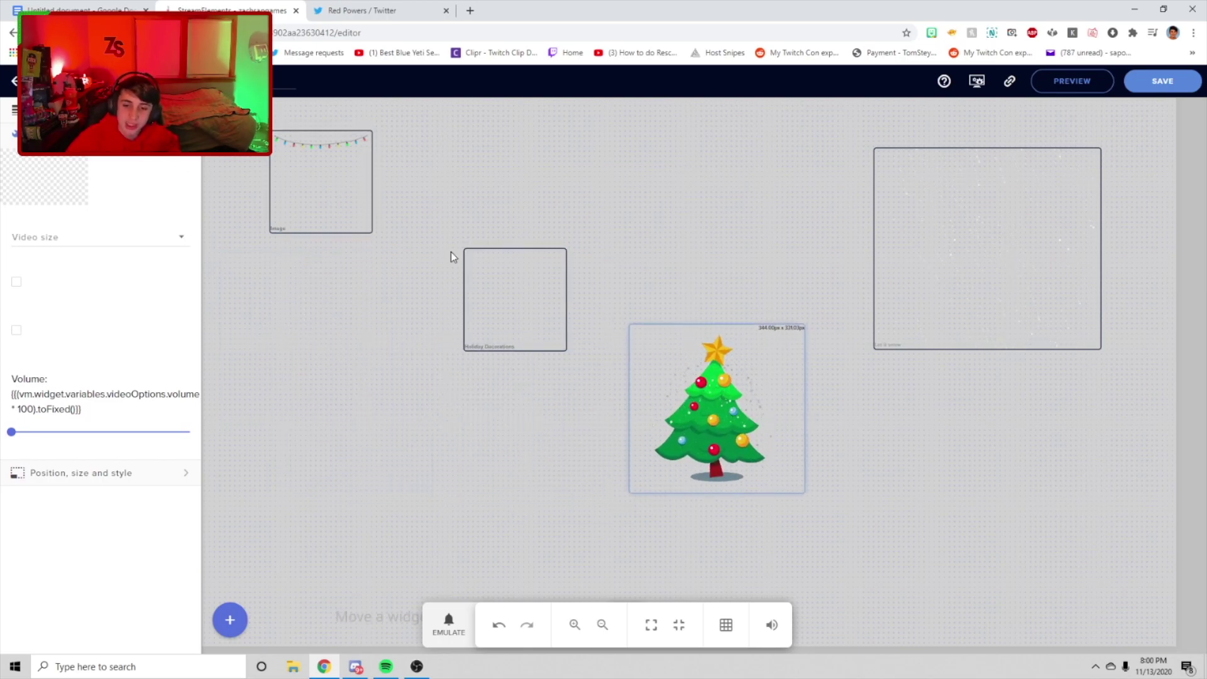
click(509, 281)
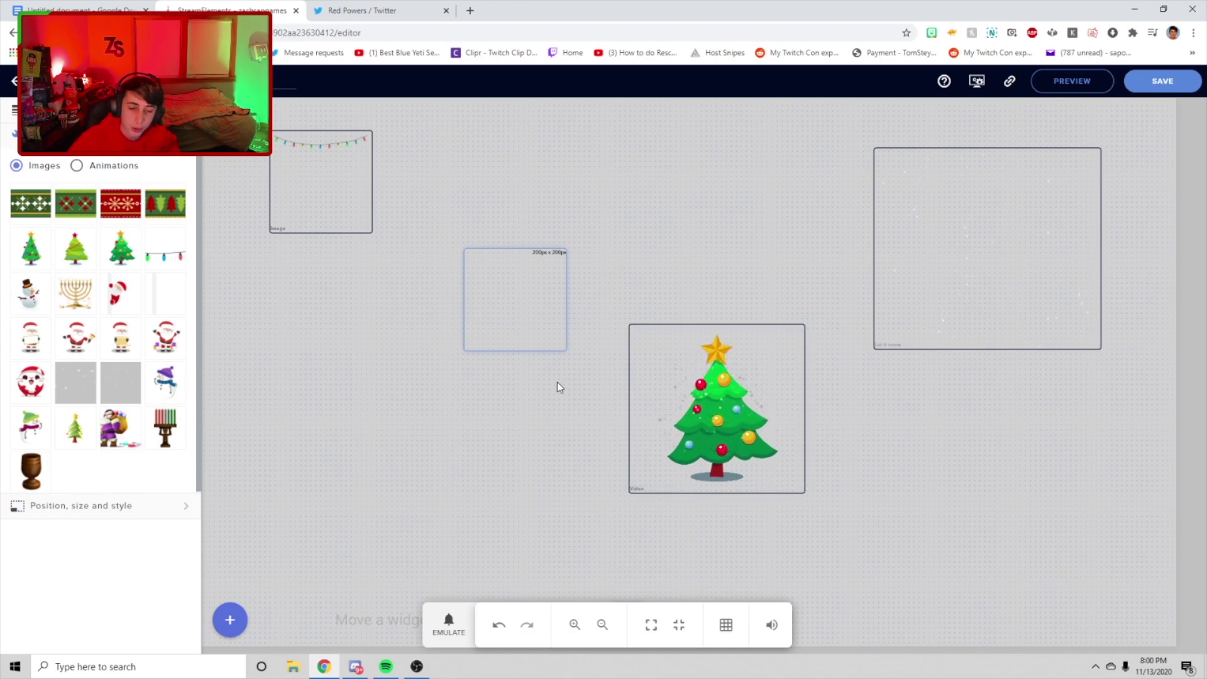
- Add the Santa-cat image and a Santa animation, stretched taller
click(35, 388)
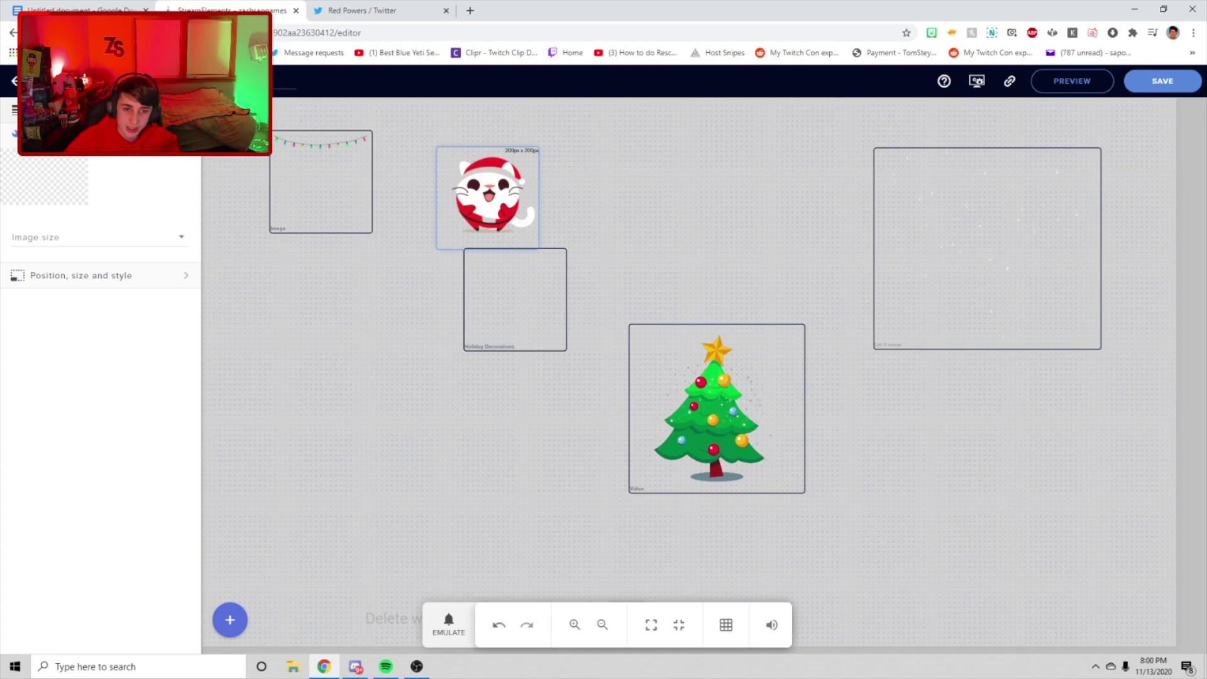
click(14, 133)
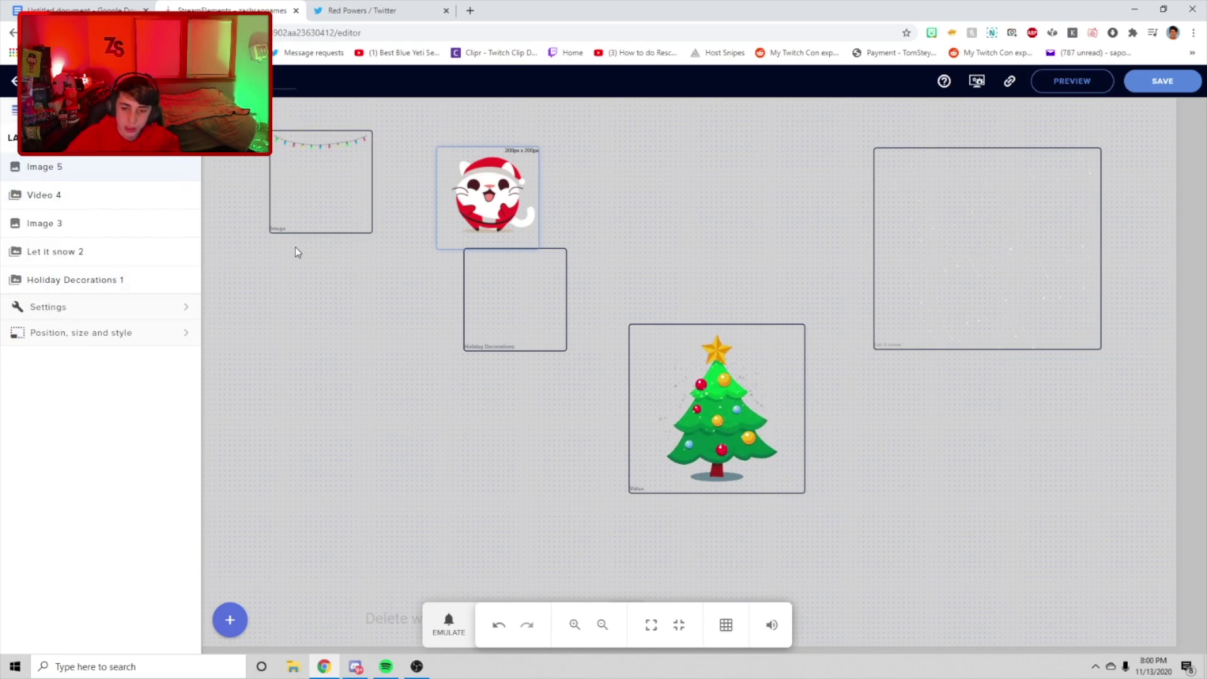
click(140, 283)
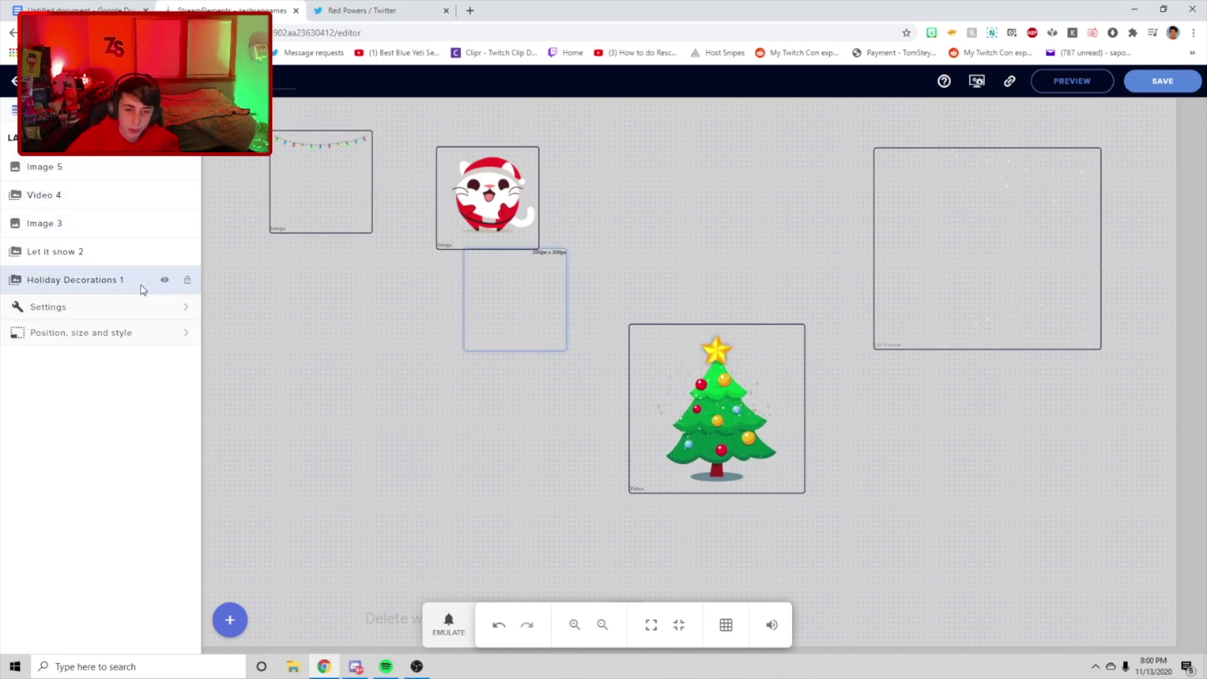
click(167, 308)
click(114, 167)
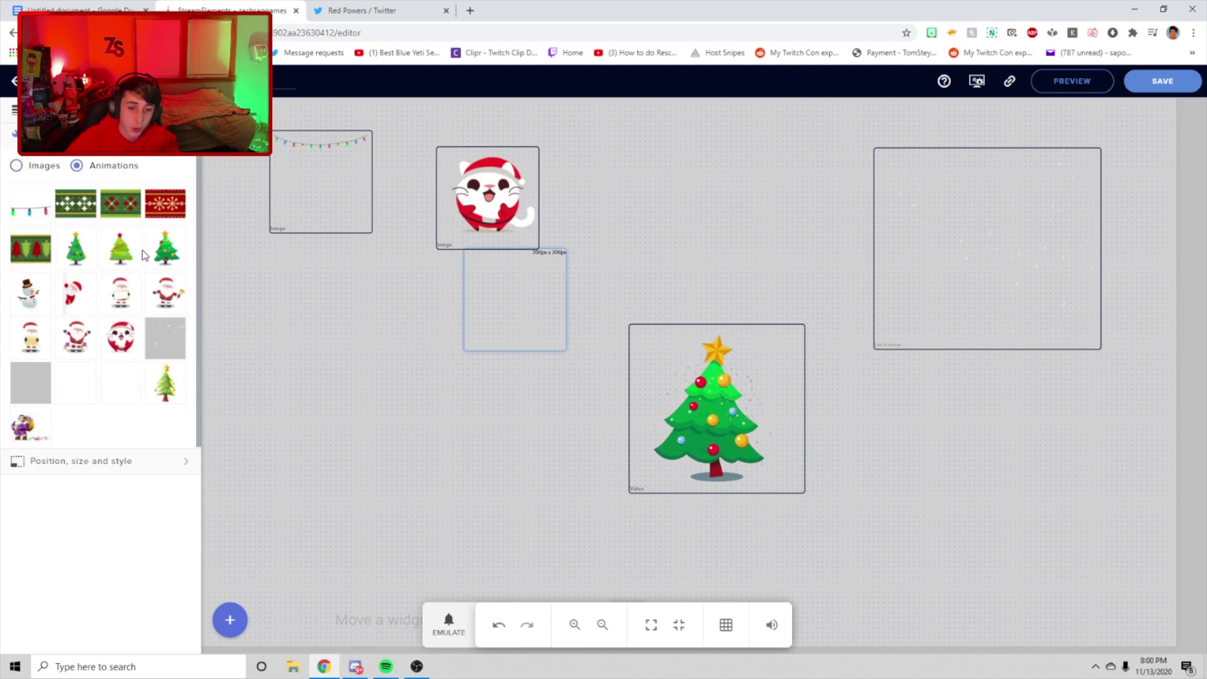
click(83, 296)
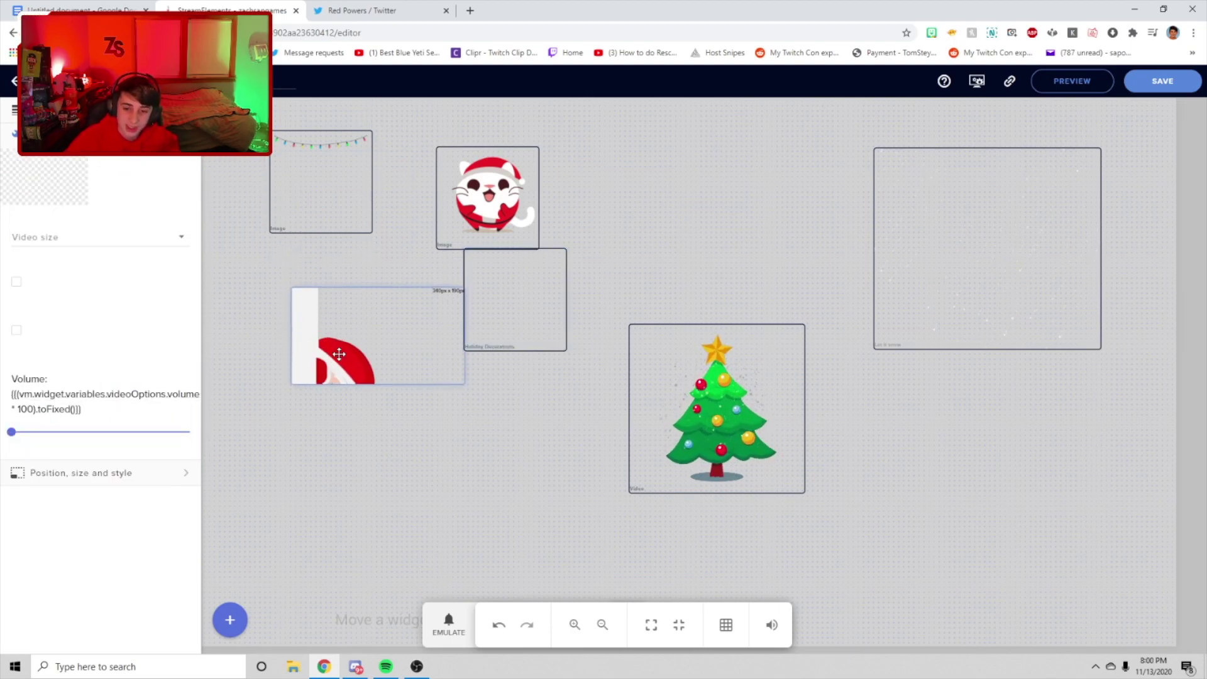
drag(429, 390, 397, 533)
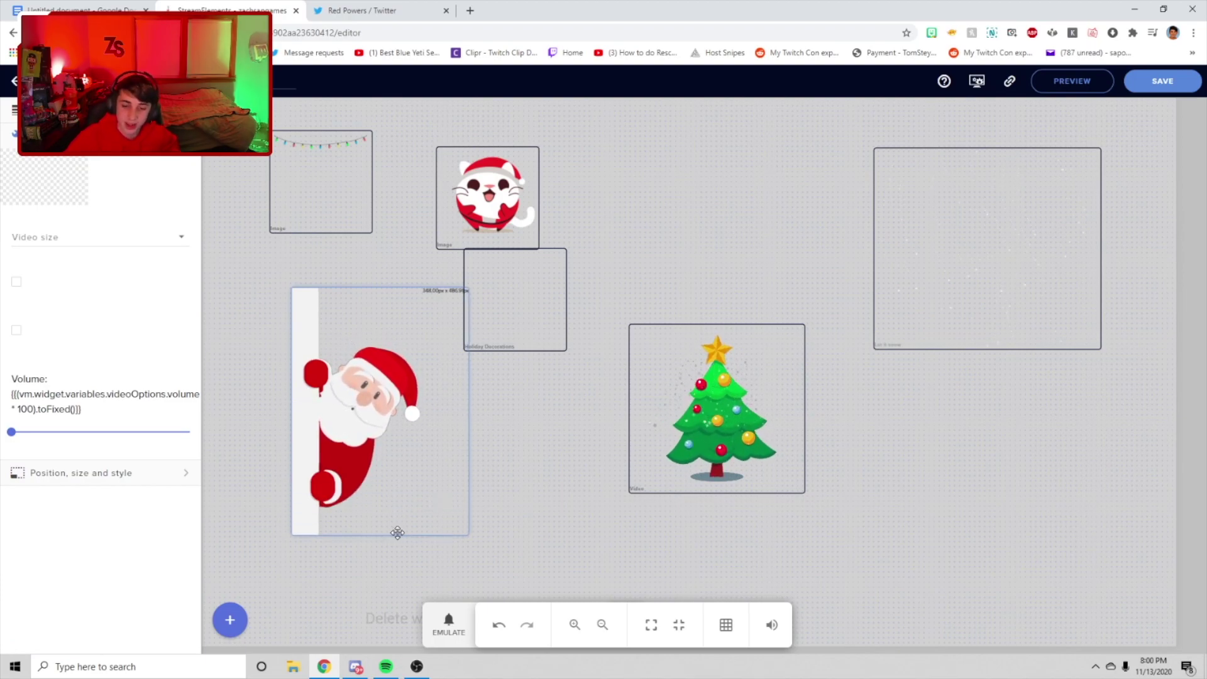
- Move the small video widget lower and right, then reload with F5 and confirm Leave
click(523, 267)
click(77, 166)
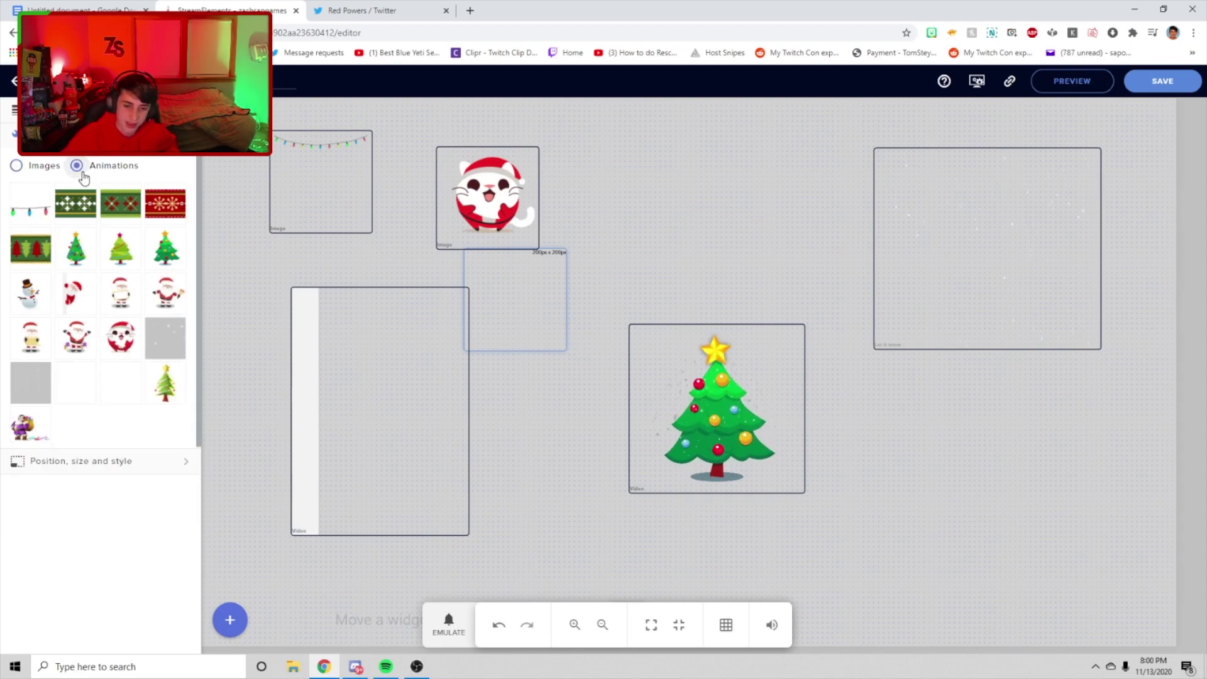
drag(299, 186, 304, 293)
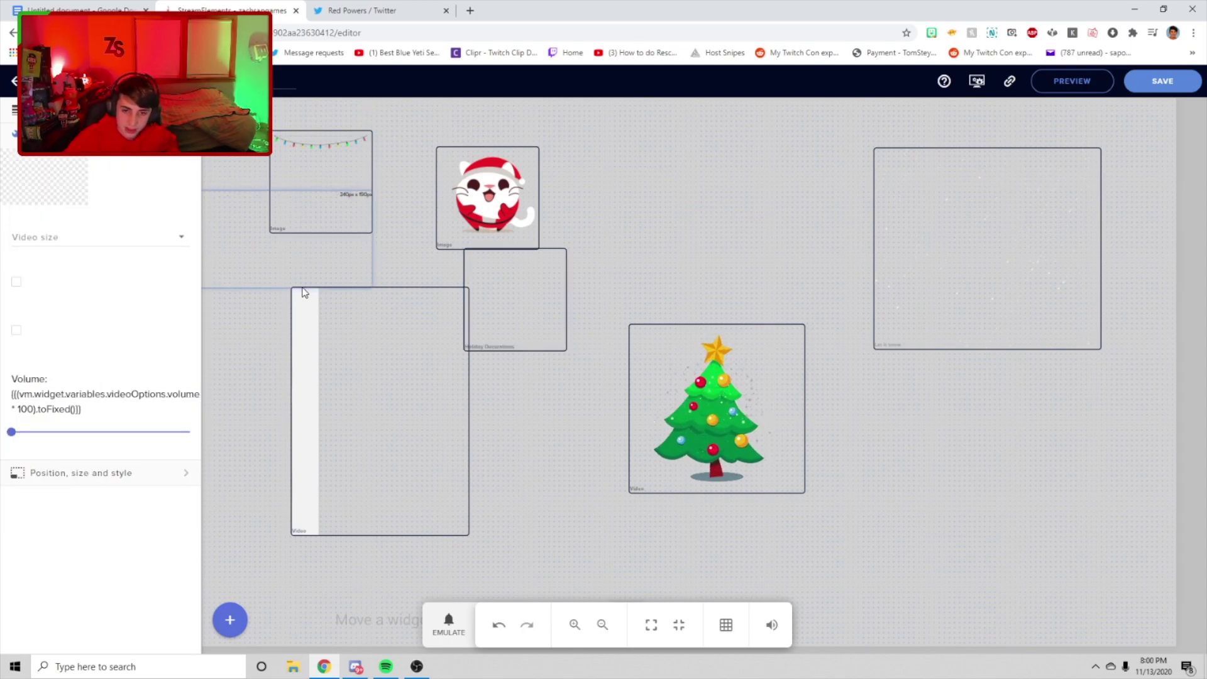
drag(279, 238, 320, 268)
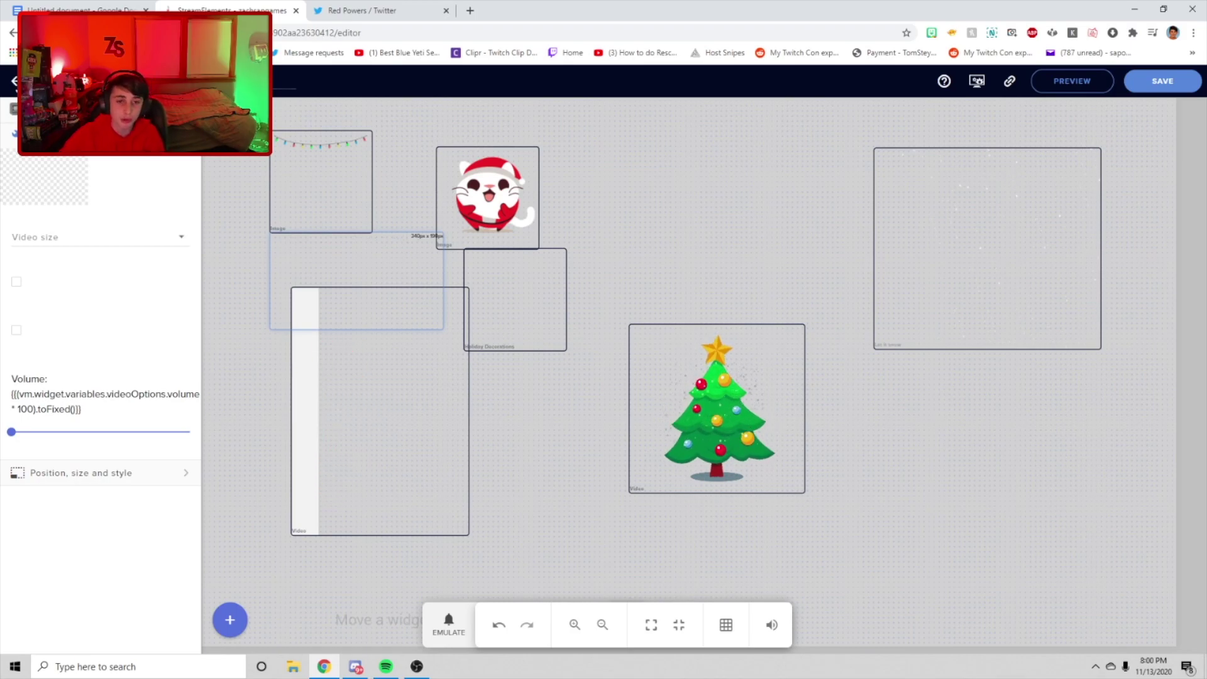
key(F5)
click(660, 104)
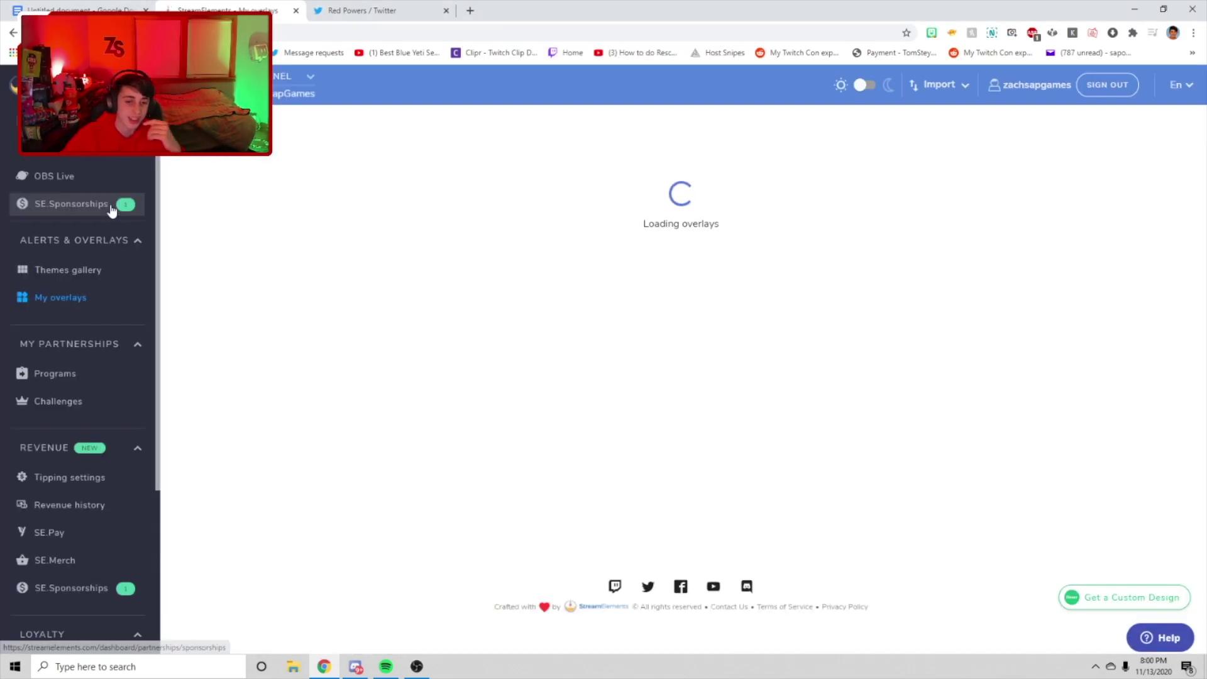
- Open the Themes gallery and search themes for 'xma'
click(73, 272)
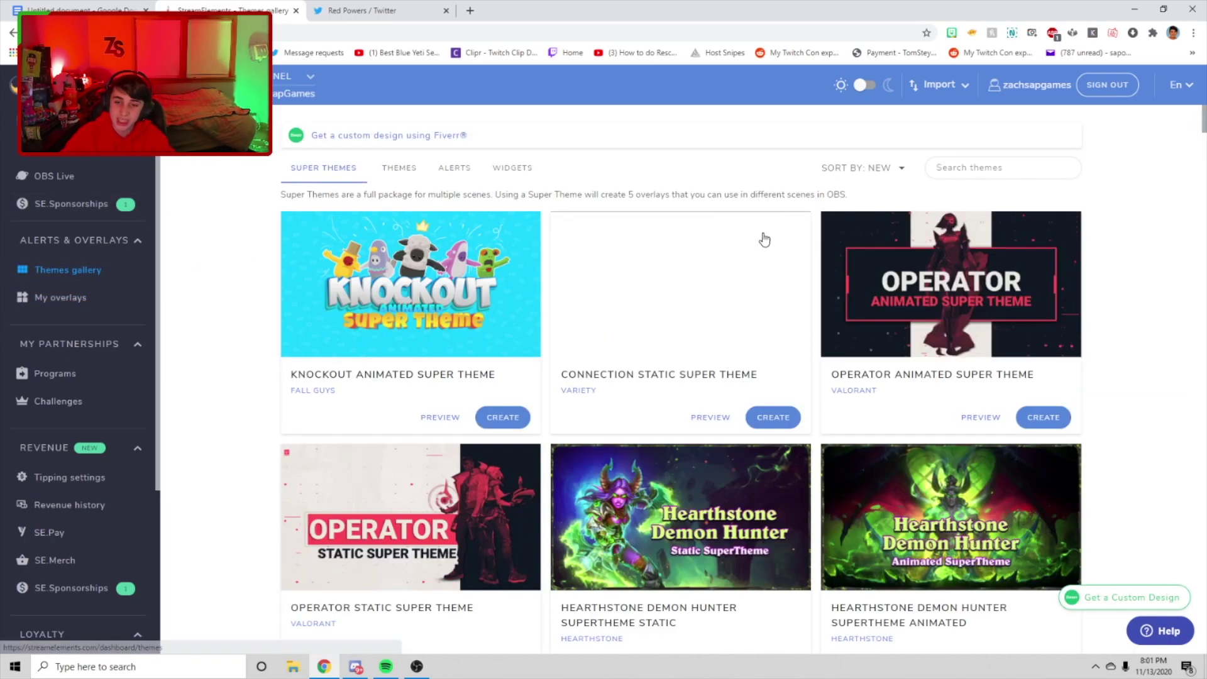
click(985, 169)
text(xma)
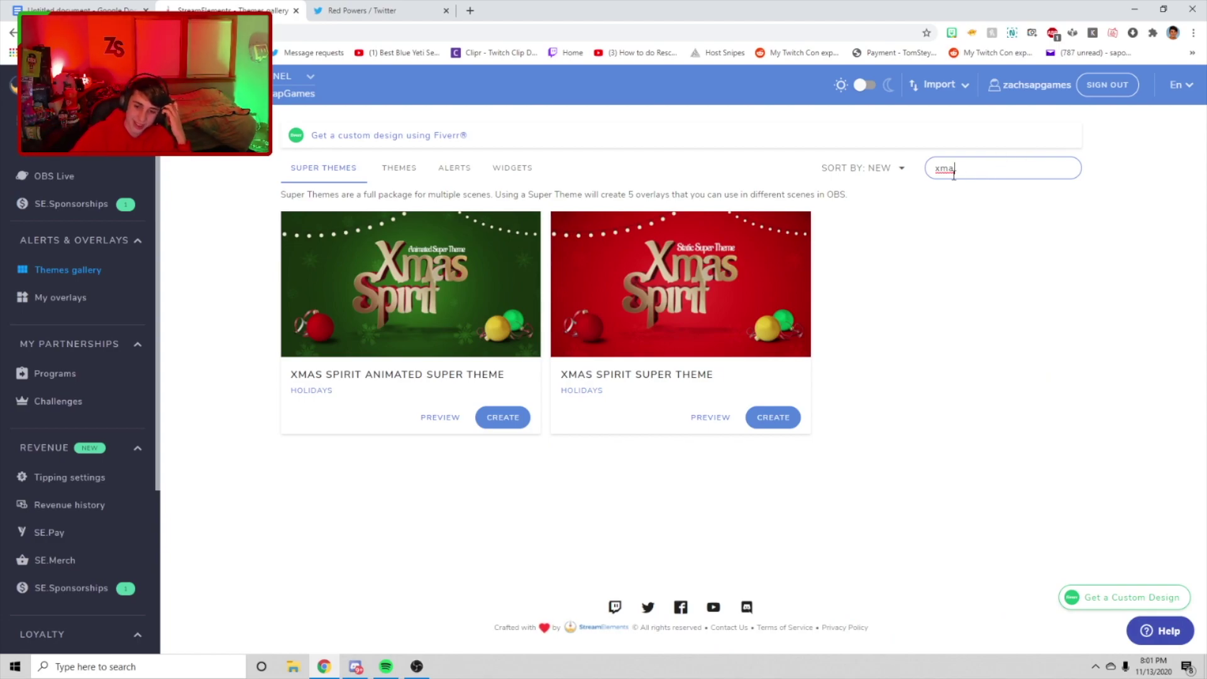
drag(267, 377, 840, 421)
click(925, 465)
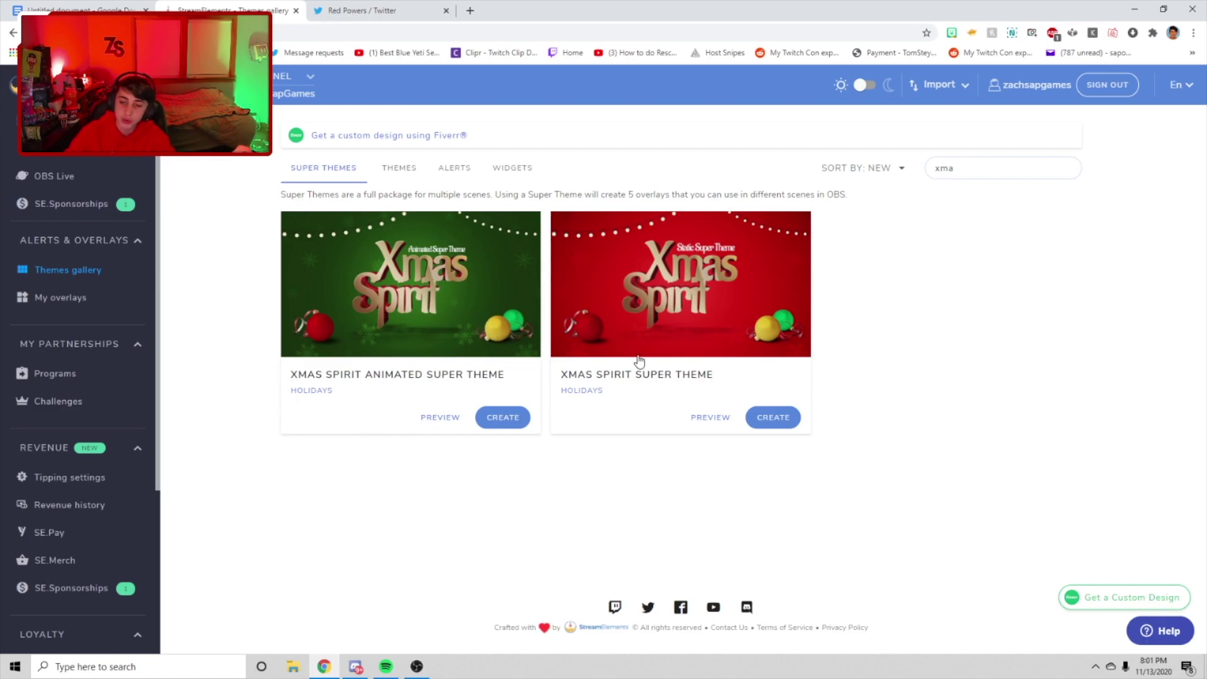
- Preview the Xmas Spirit Animated theme's talking, Starting Soon, Be Right Back and Ended Stream scenes, then close it
click(507, 417)
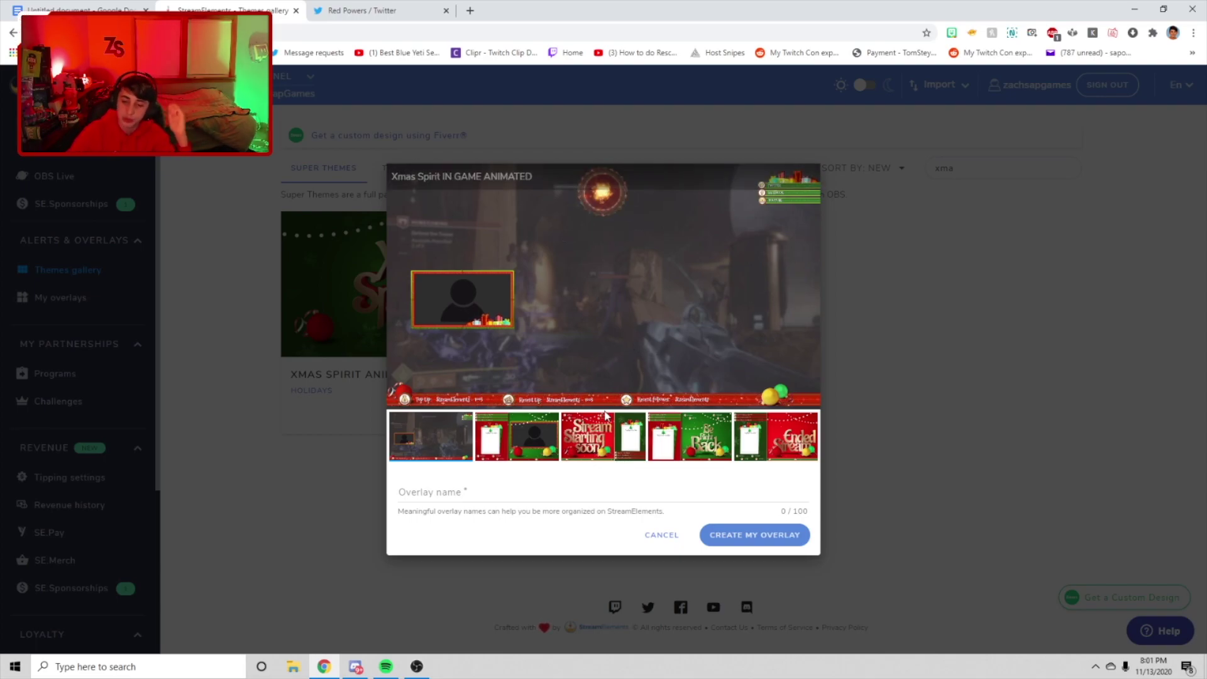
click(517, 434)
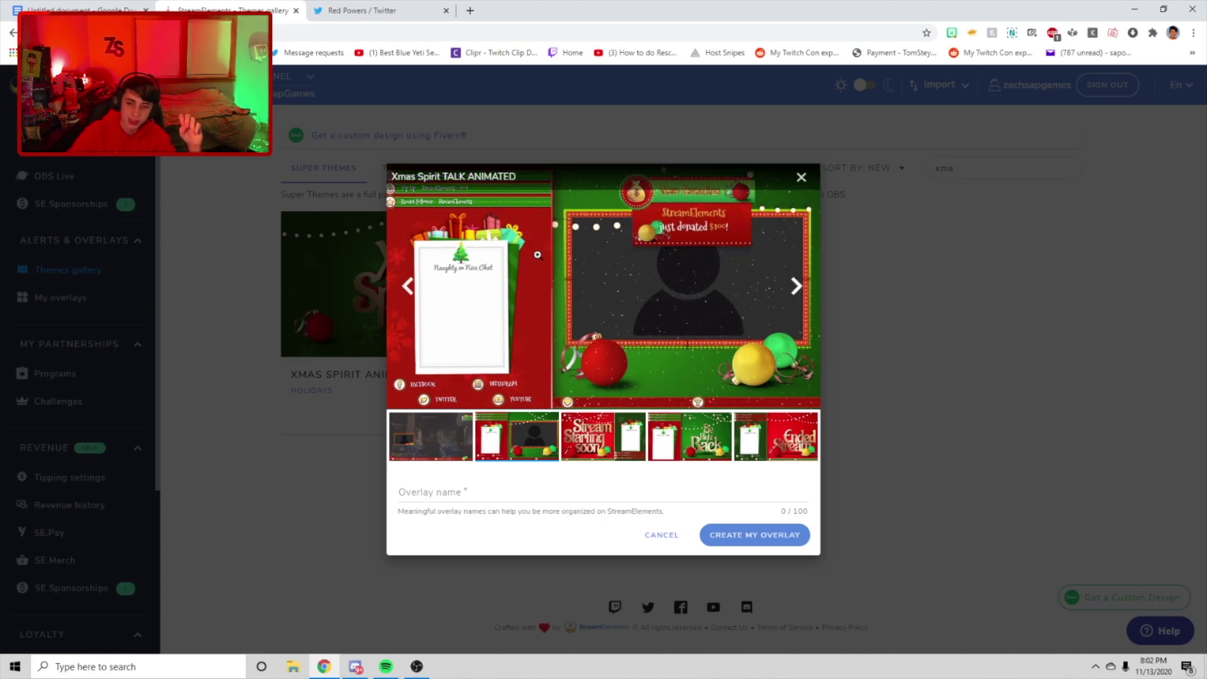
click(628, 434)
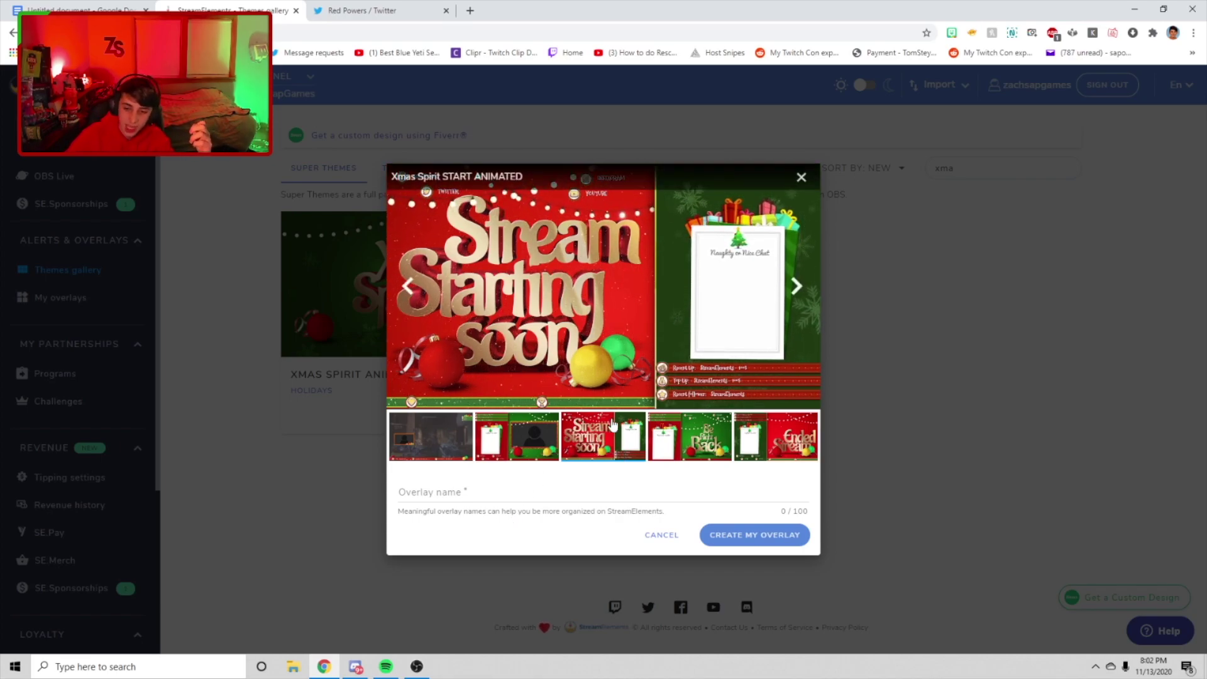
click(720, 451)
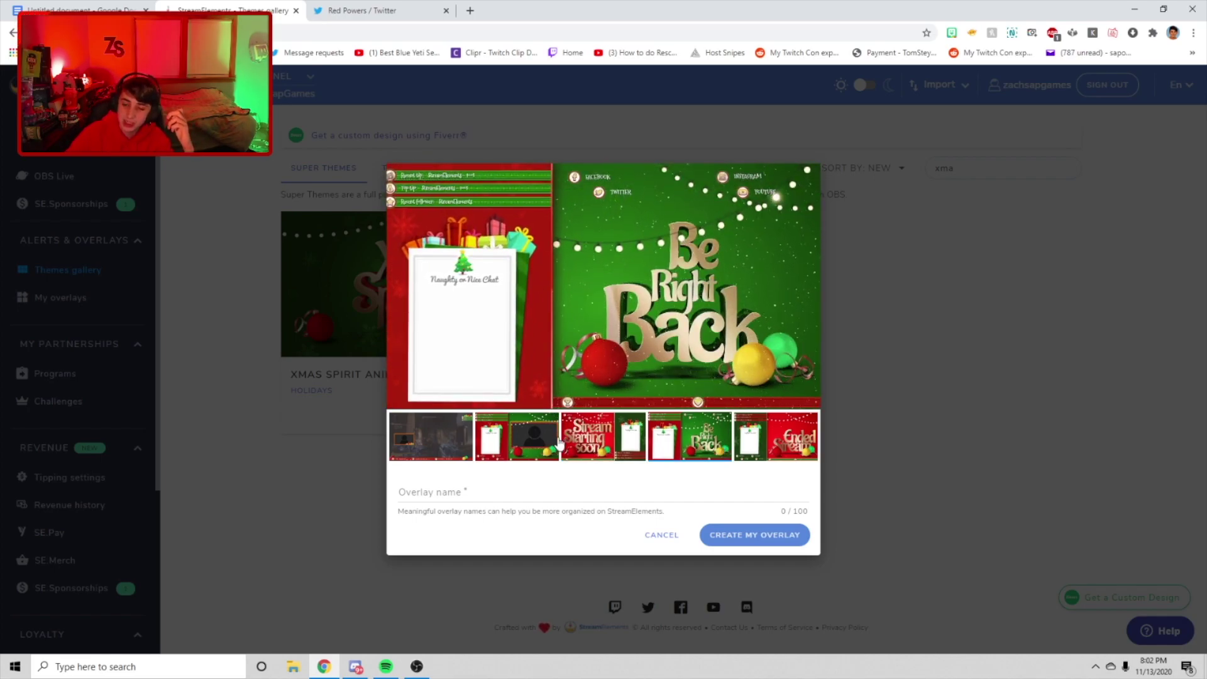
click(794, 444)
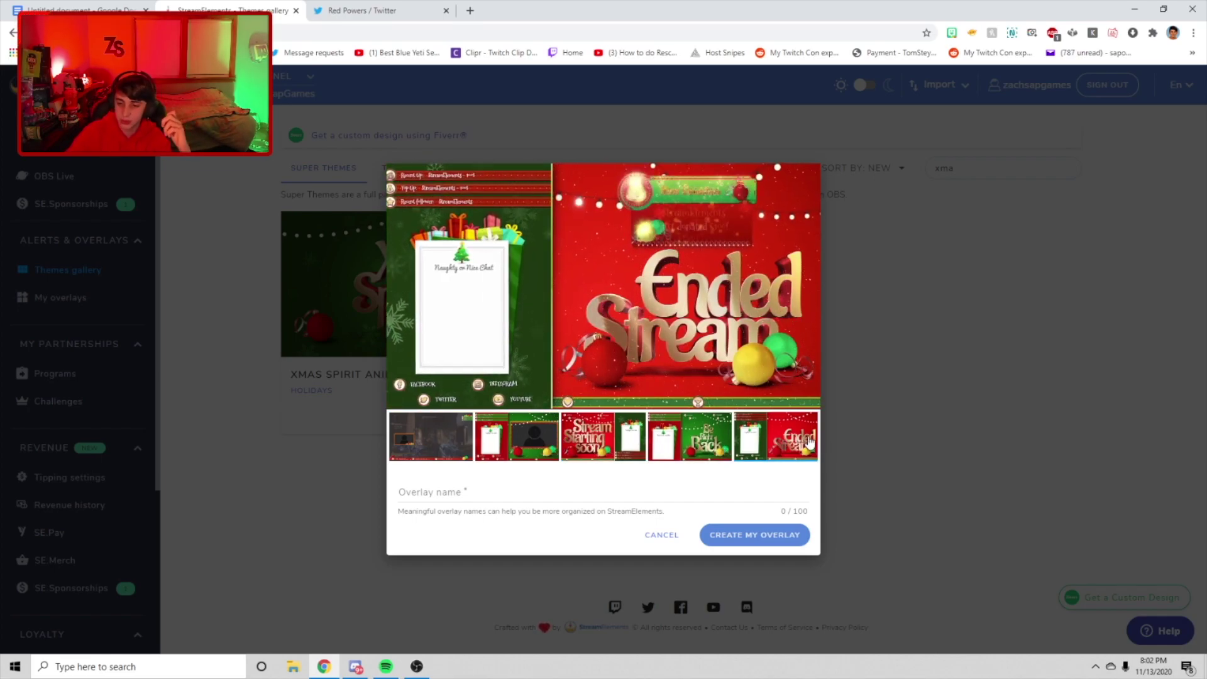
mouse_move(444, 369)
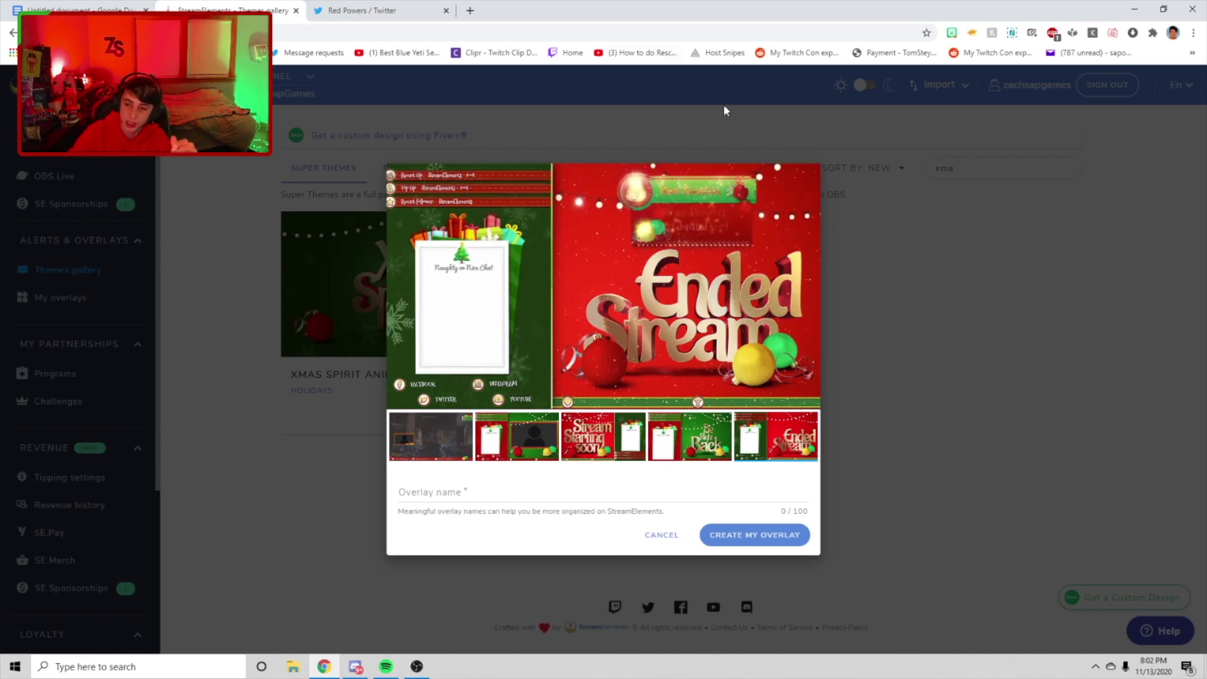
click(802, 178)
- View Xmas Spirit's Starting Soon, Be Right Back and Ended Stream previews, close it, and close the Twitter tab
click(716, 419)
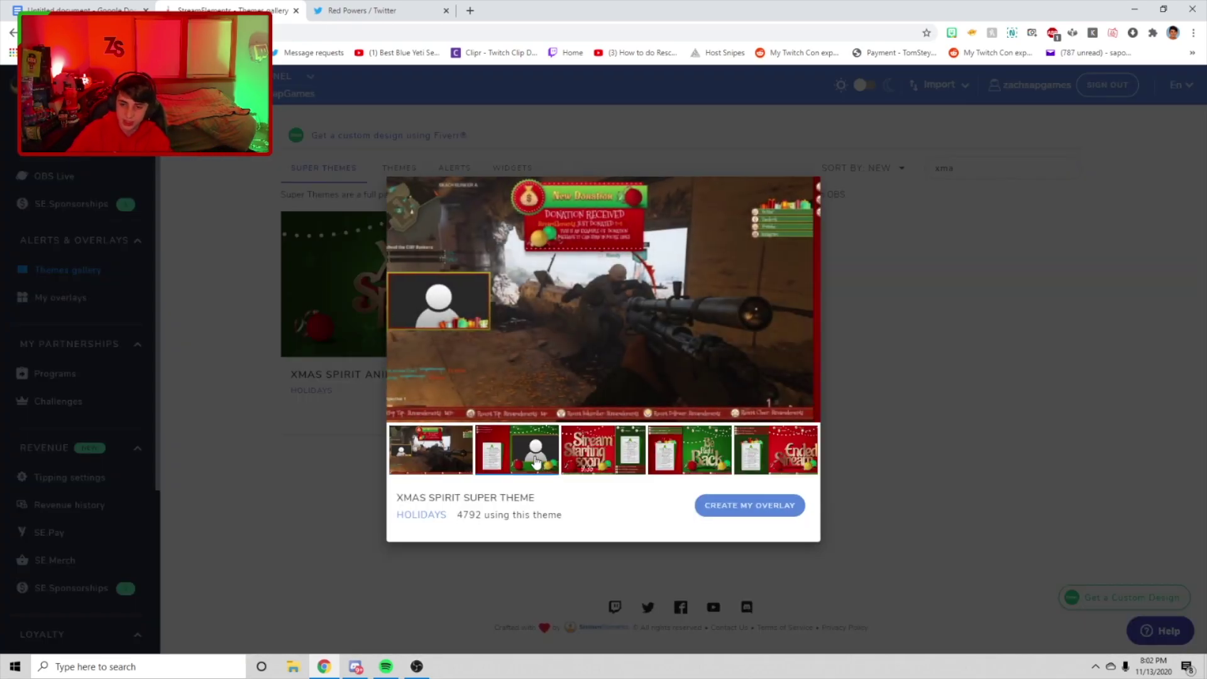
click(536, 461)
click(603, 449)
click(691, 458)
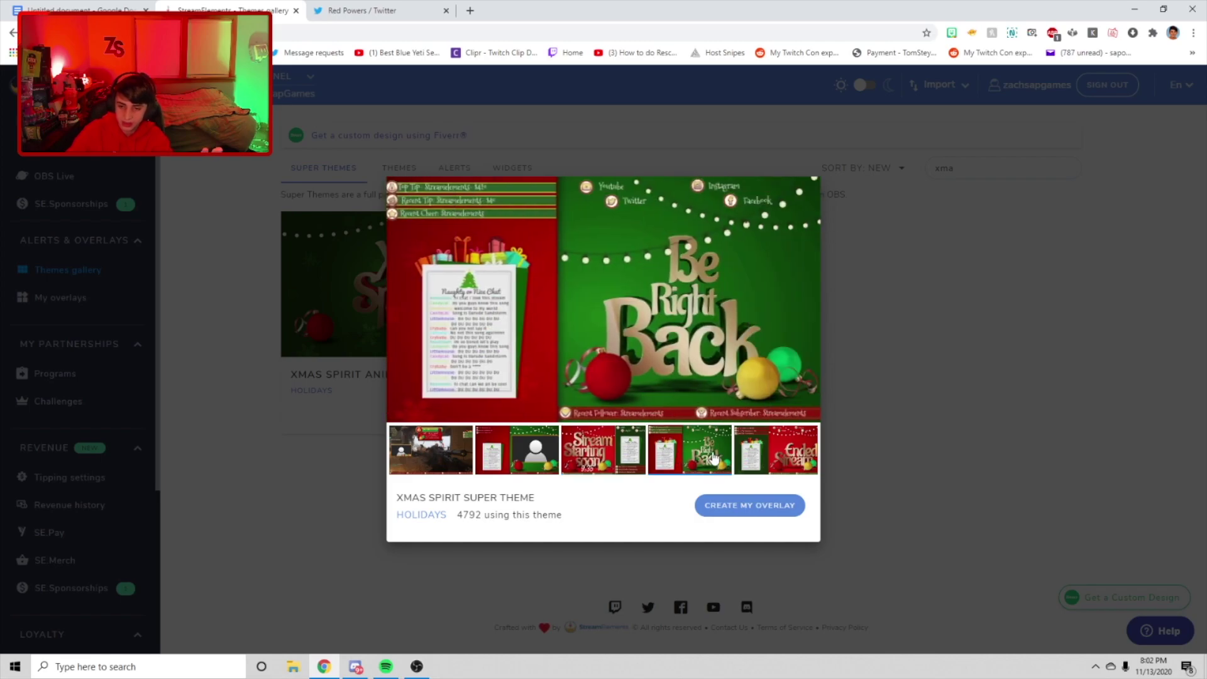
click(776, 464)
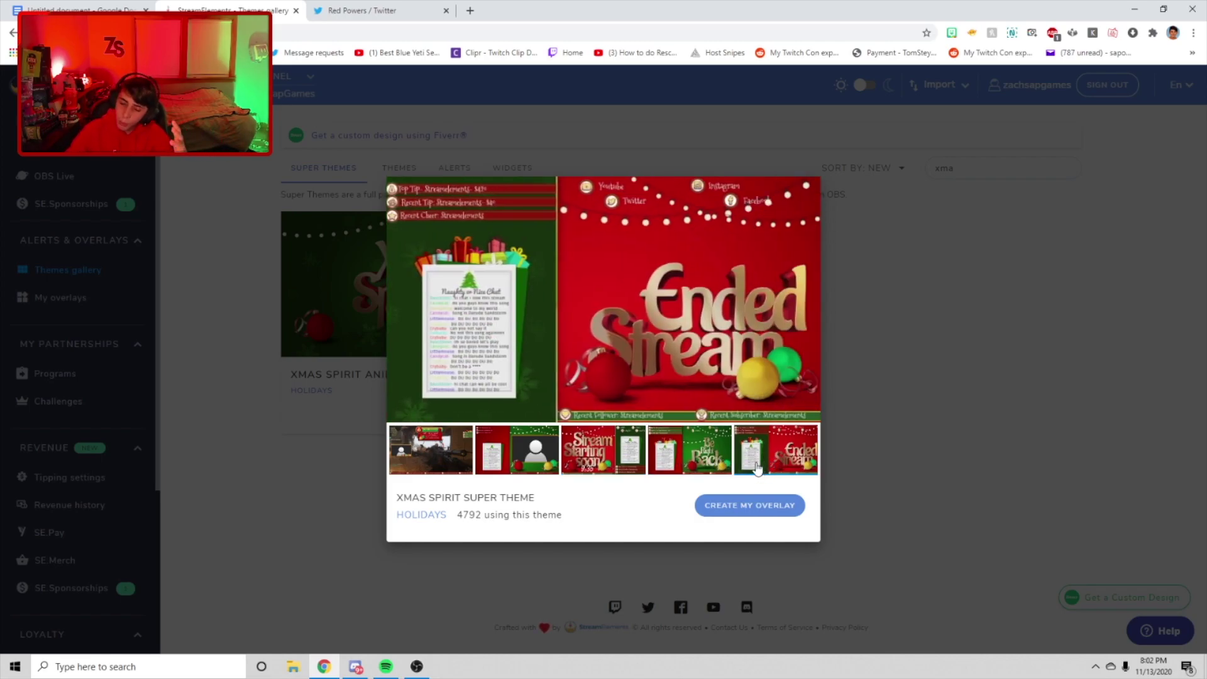
click(692, 460)
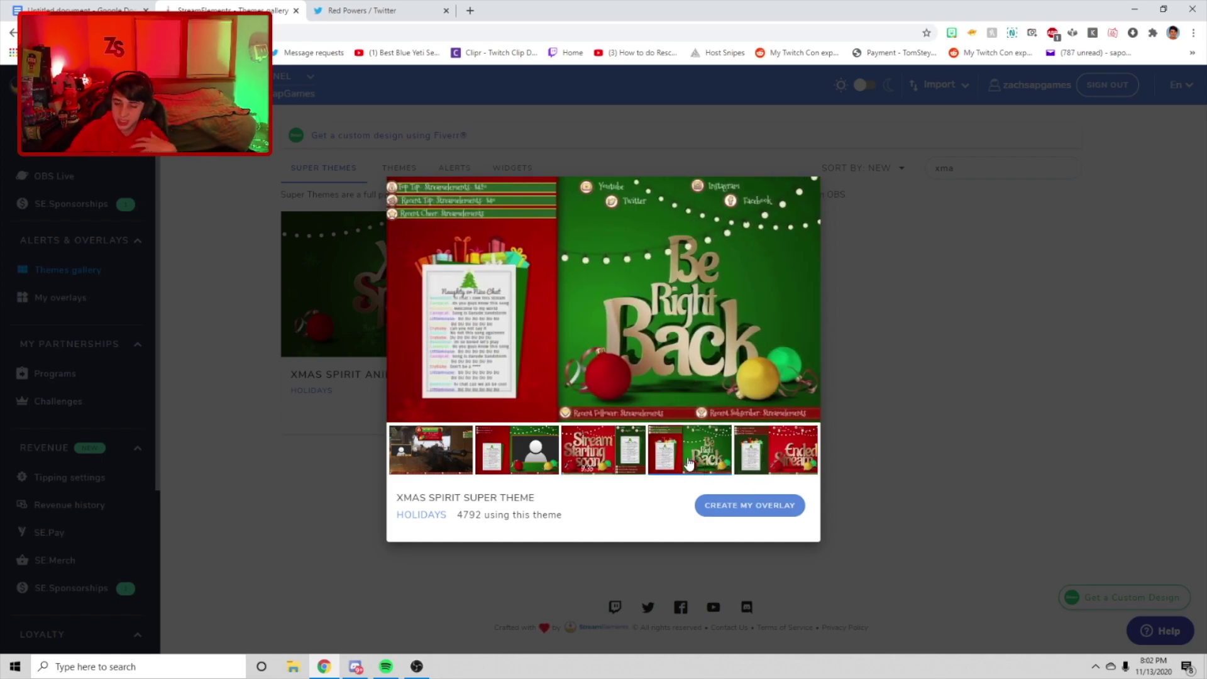
click(632, 460)
click(870, 431)
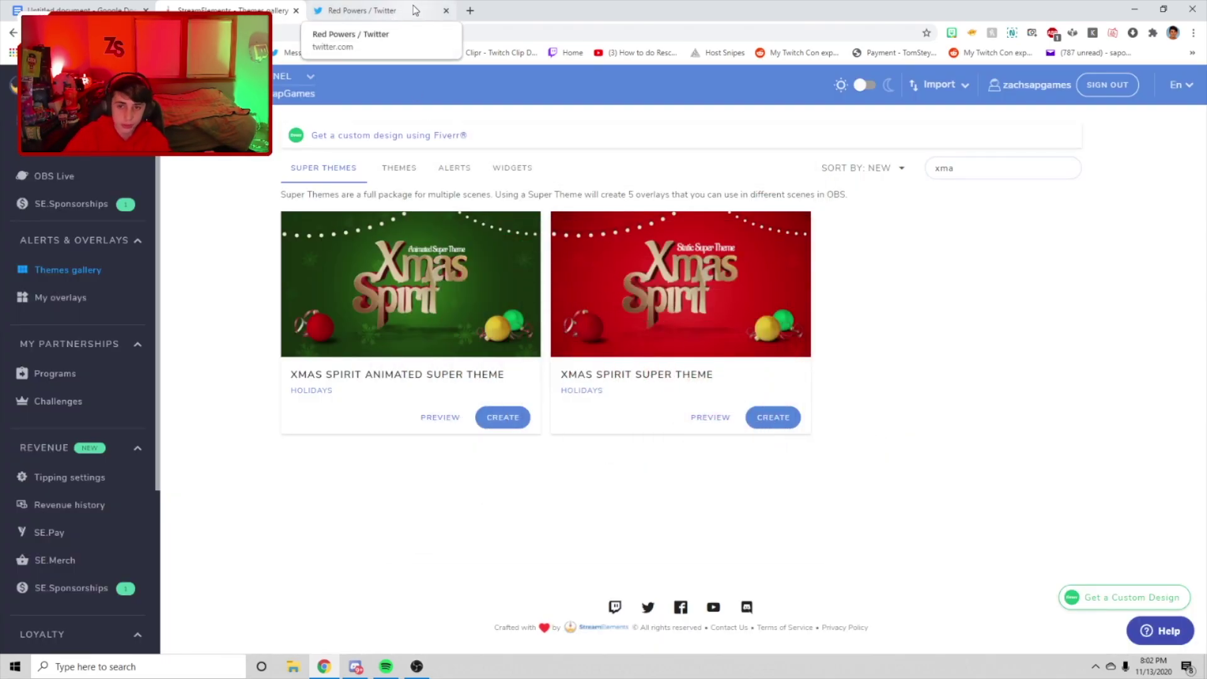
click(437, 11)
click(444, 12)
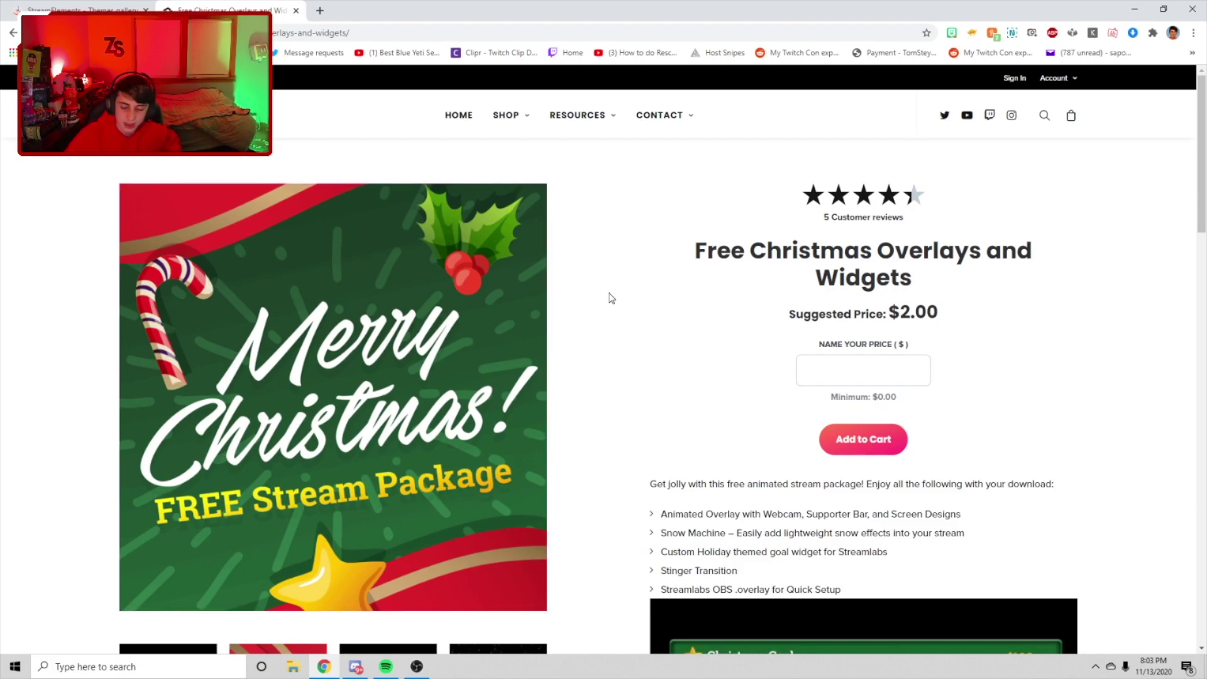
- Search the Nerd or Die shop for 'christmas' and open the Free Christmas Overlays and Widgets product
click(519, 114)
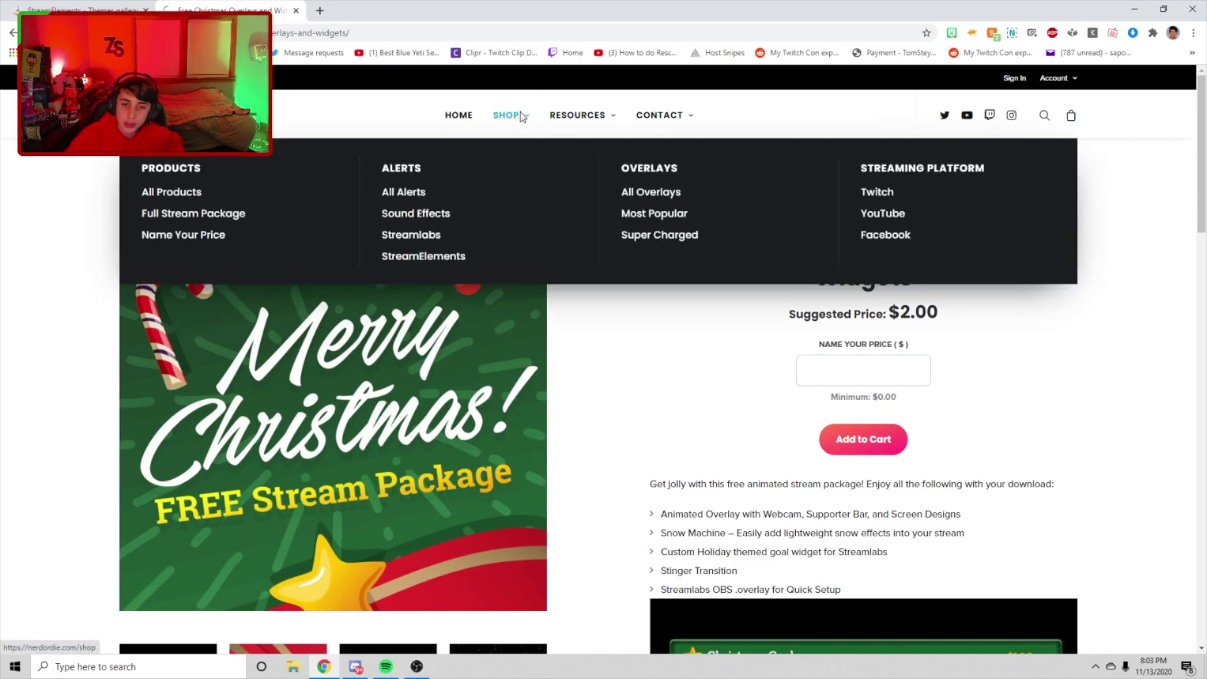
scroll(918, 283, down, 2)
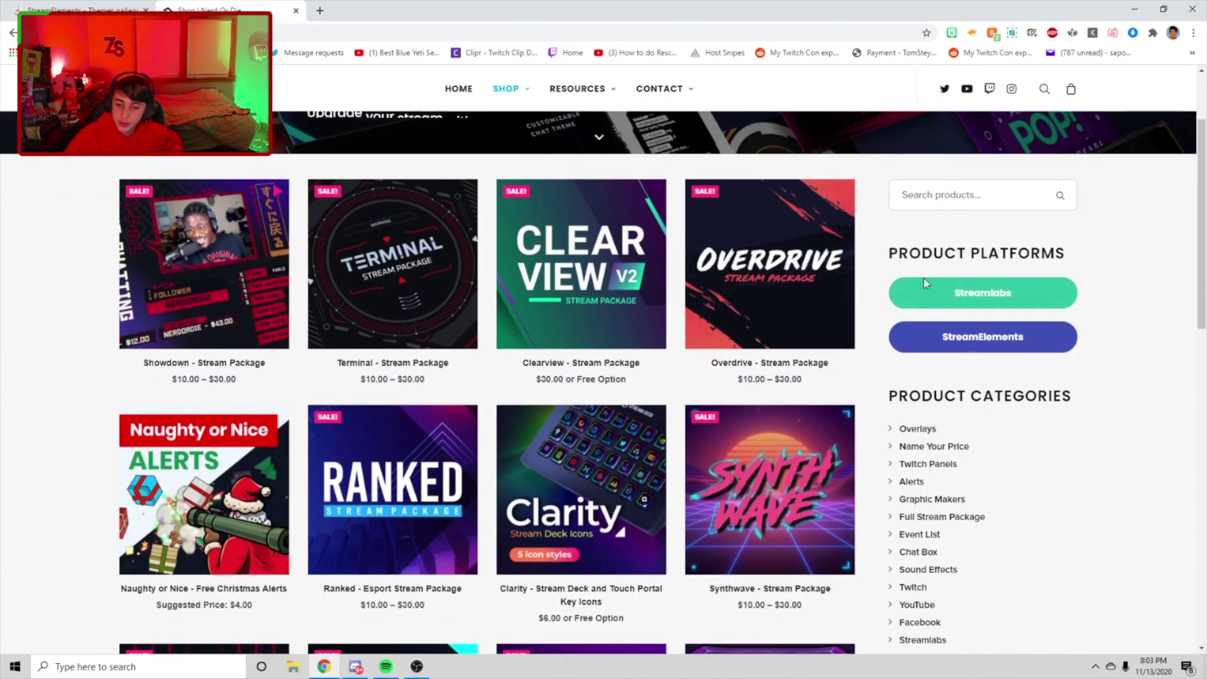
click(939, 197)
text(chris)
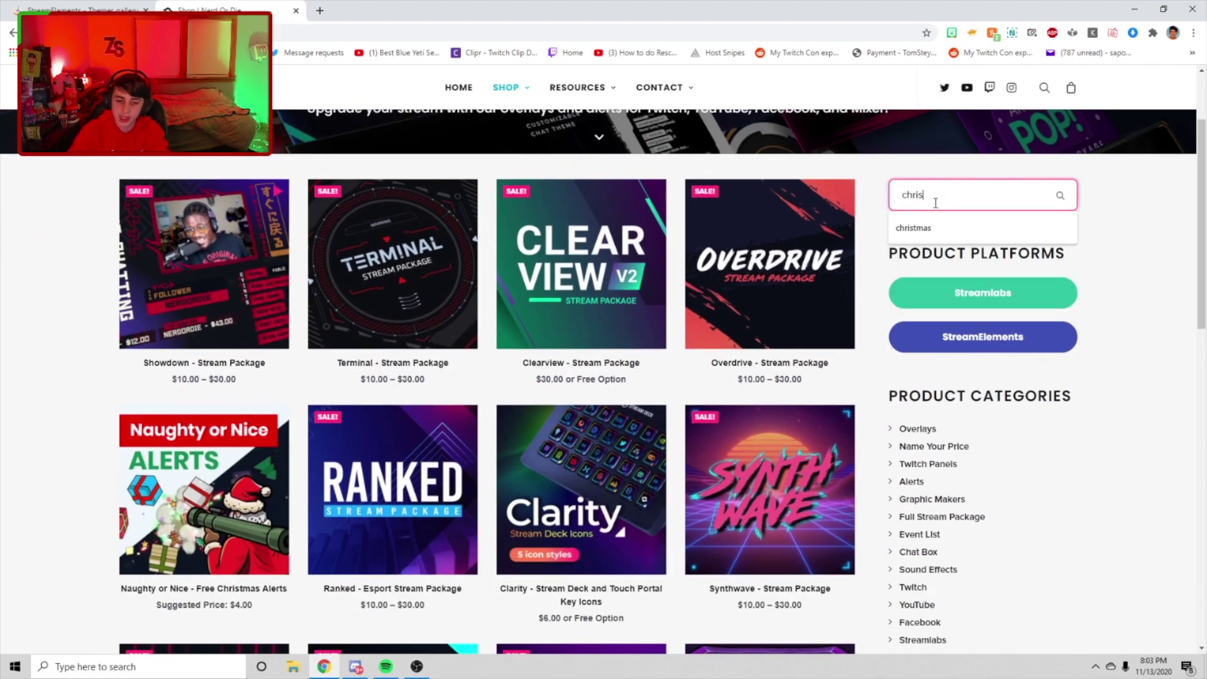
text(tmas)
key(Return)
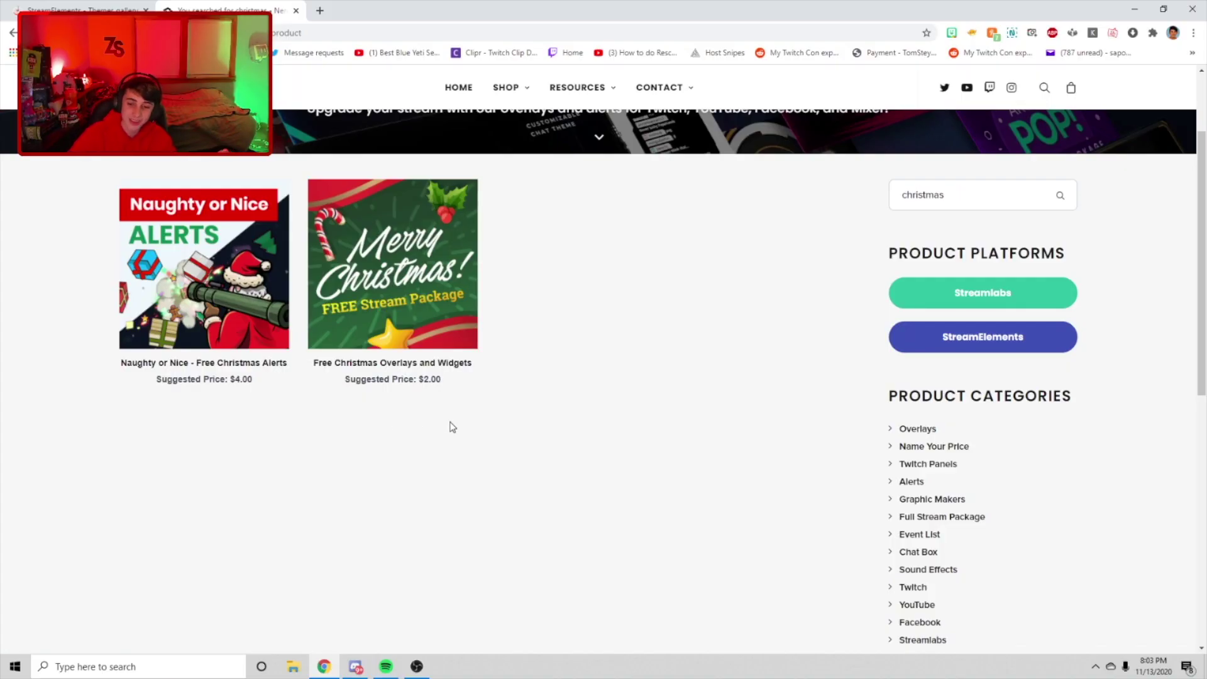
scroll(447, 380, up, 2)
click(459, 446)
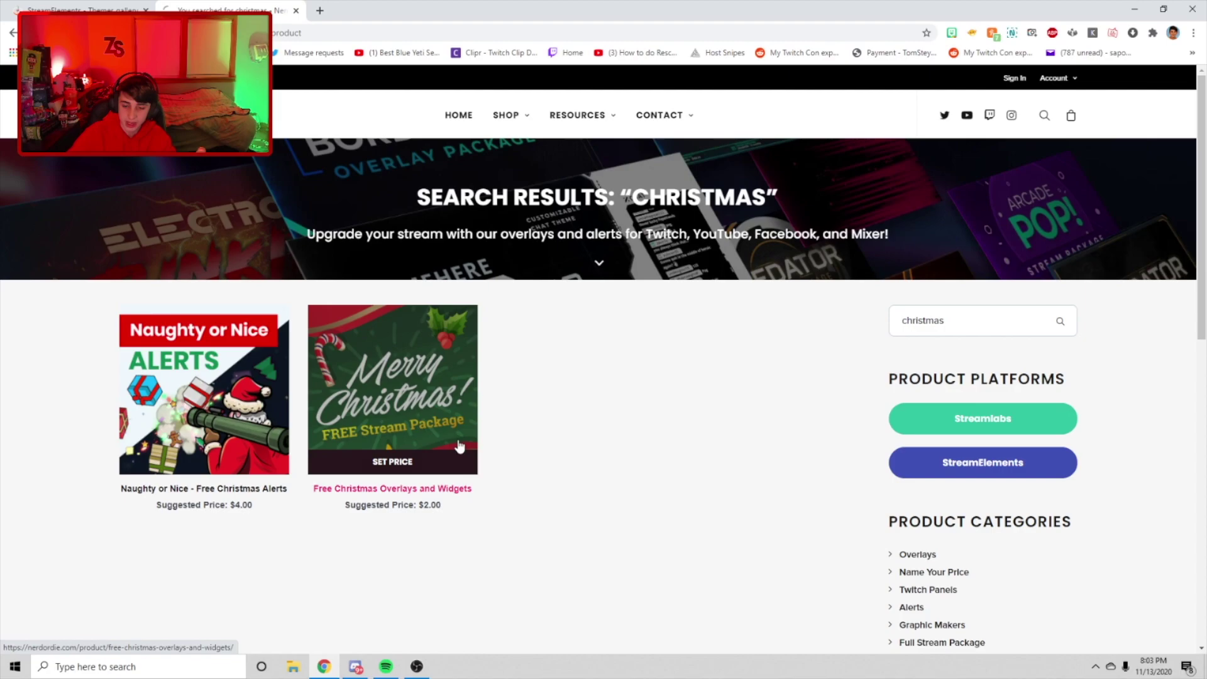
scroll(541, 498, down, 1)
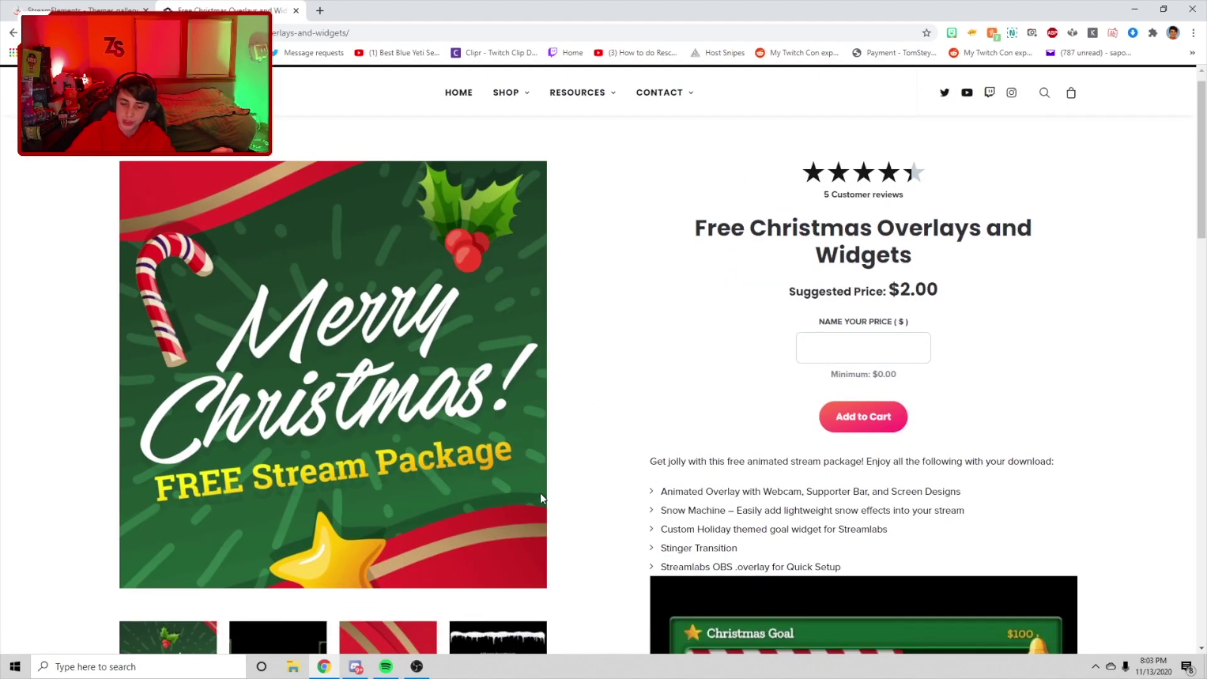
- Enlarge the black overlay preview, then start and dismiss a custom price entry
scroll(541, 498, down, 4)
click(277, 459)
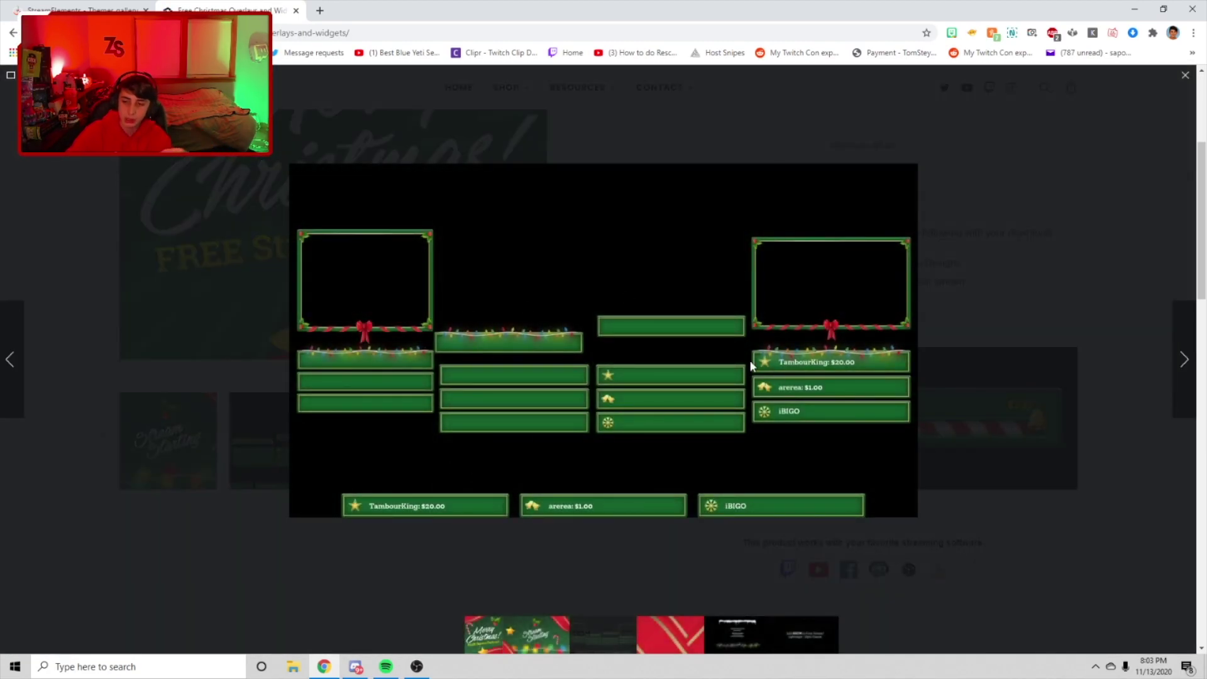
click(960, 322)
scroll(912, 314, up, 3)
click(864, 305)
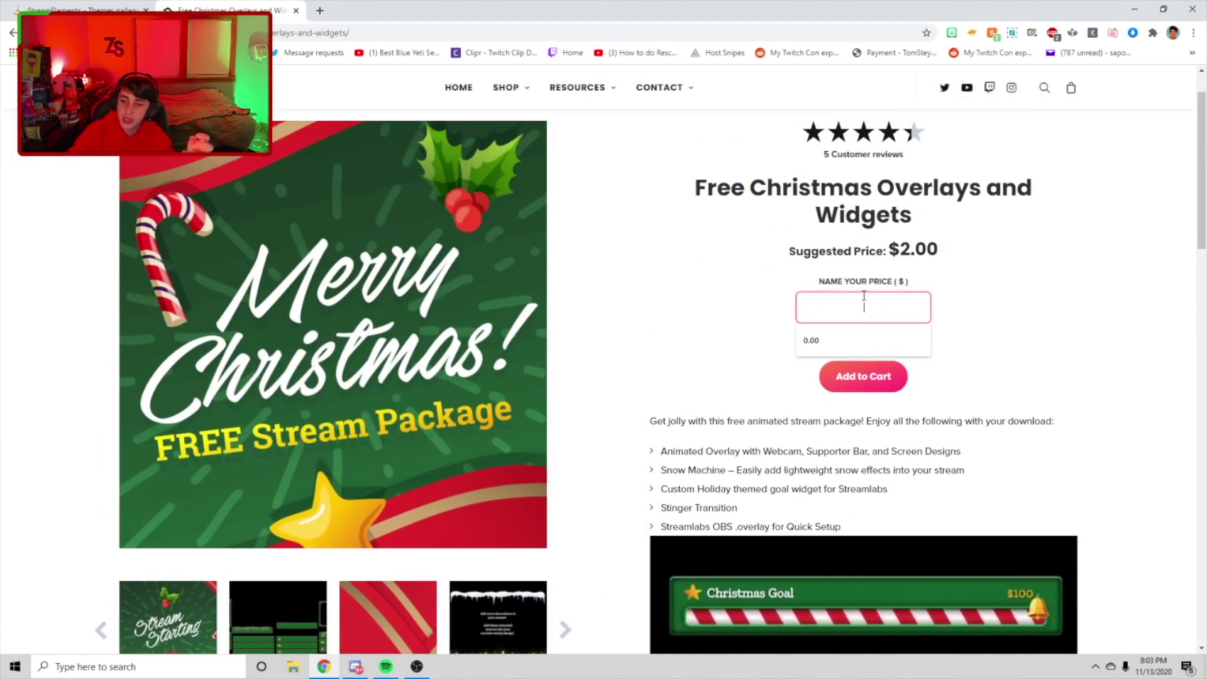
click(714, 315)
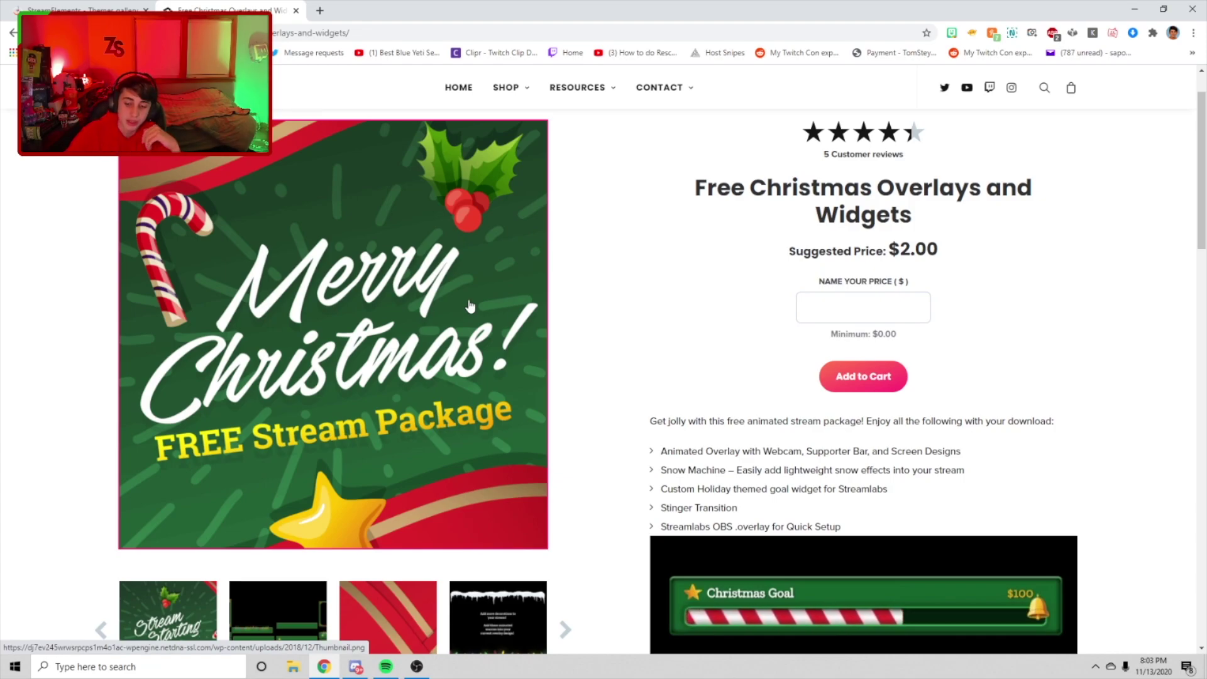
scroll(469, 306, down, 4)
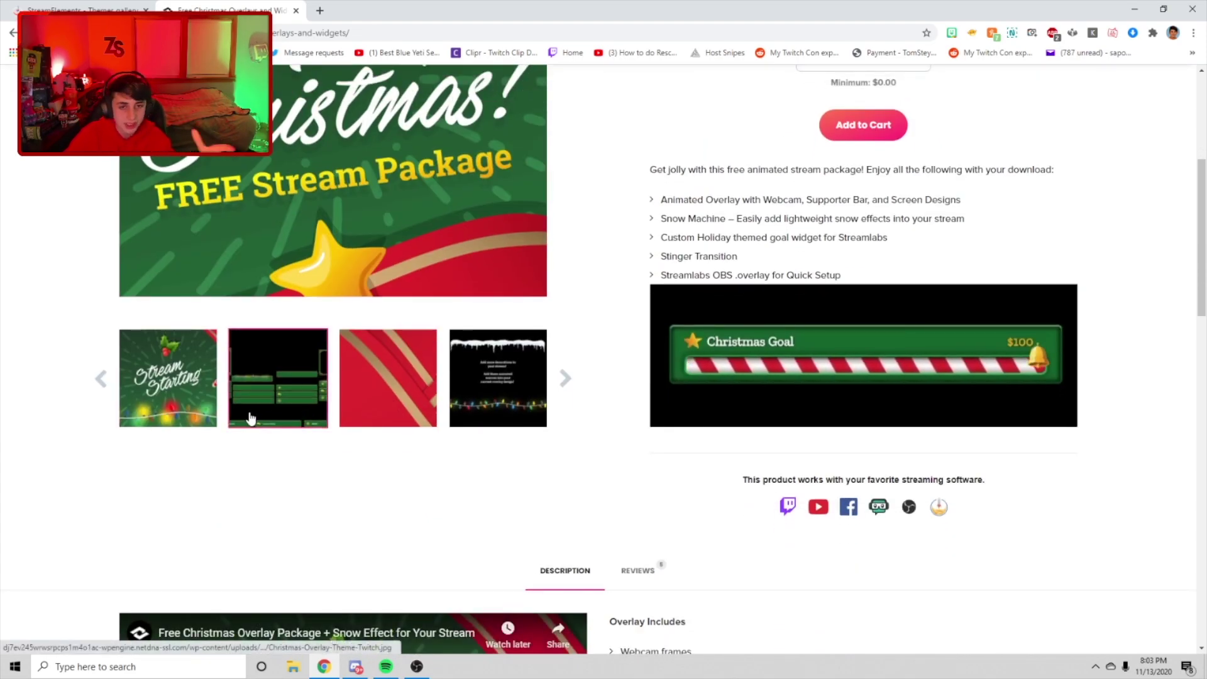
- View the webcam bar, Stream Starting and alerts overlay images enlarged
click(249, 417)
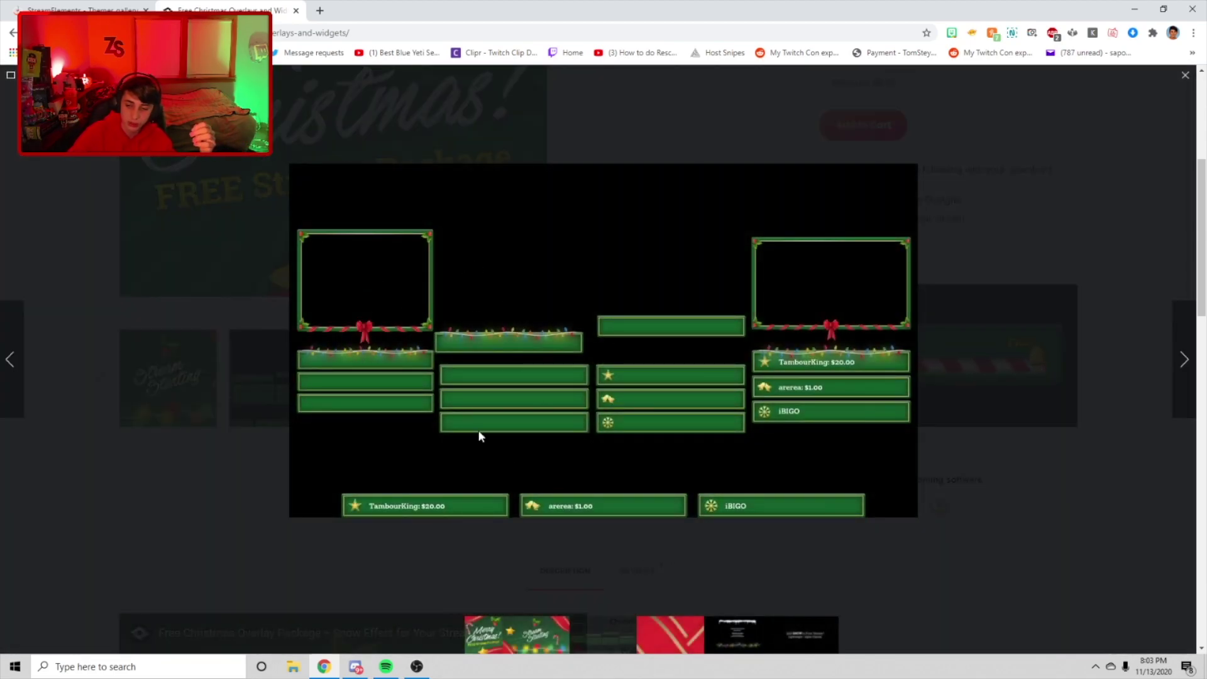
click(170, 411)
click(170, 412)
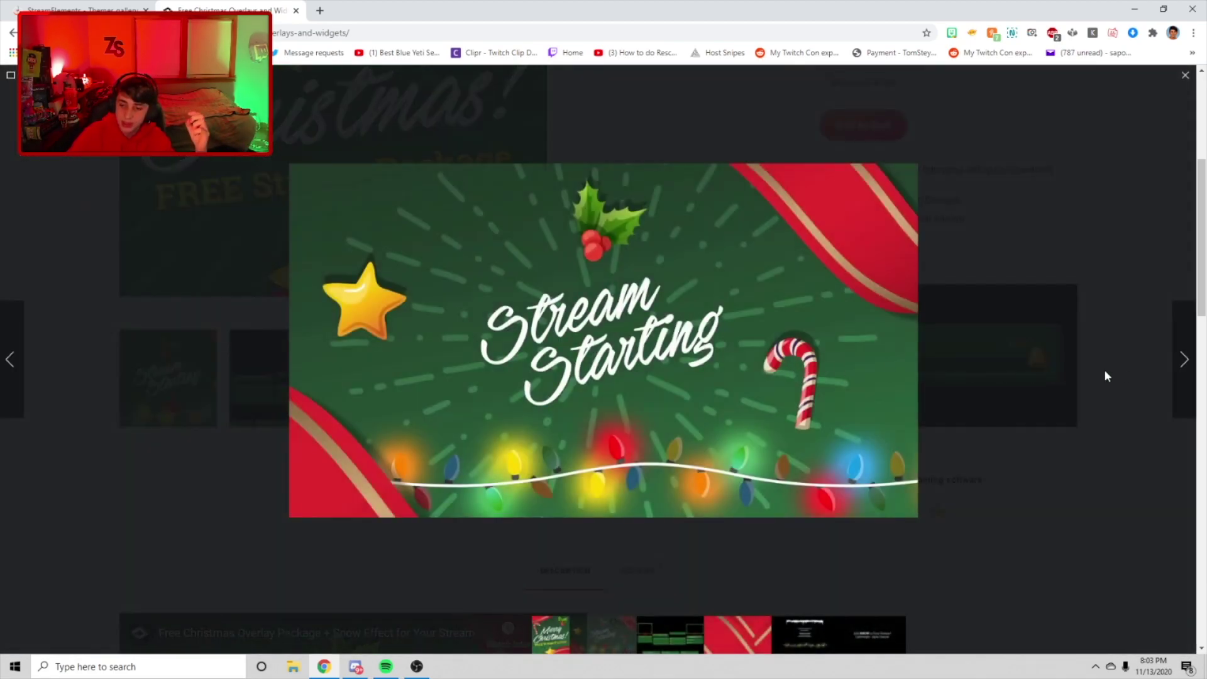
click(1187, 359)
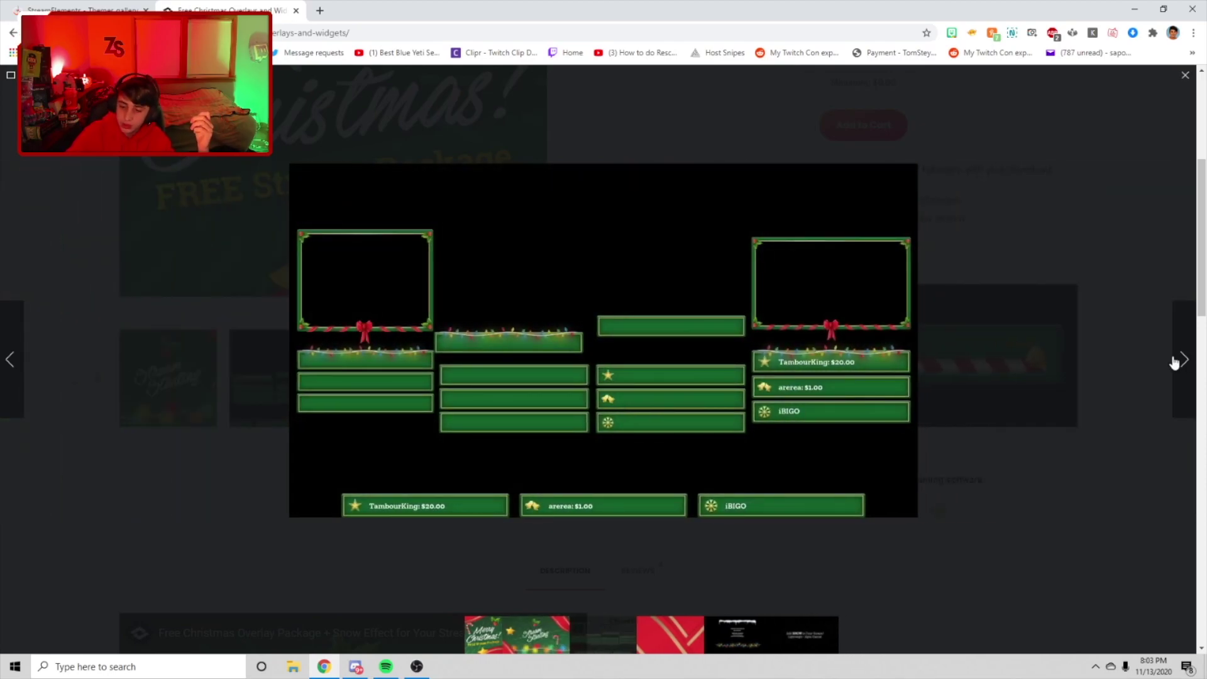
click(1174, 362)
- Page from the red ribbon background to the Add SNOW image, then scroll to the description
click(387, 378)
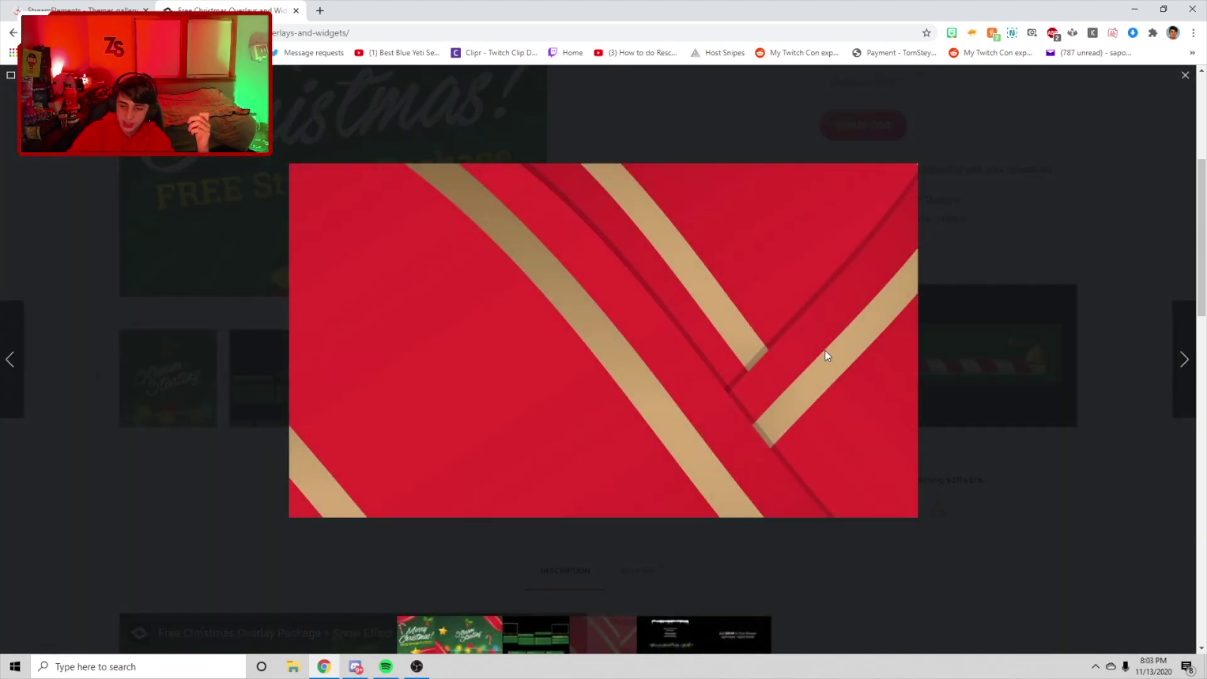
click(1179, 361)
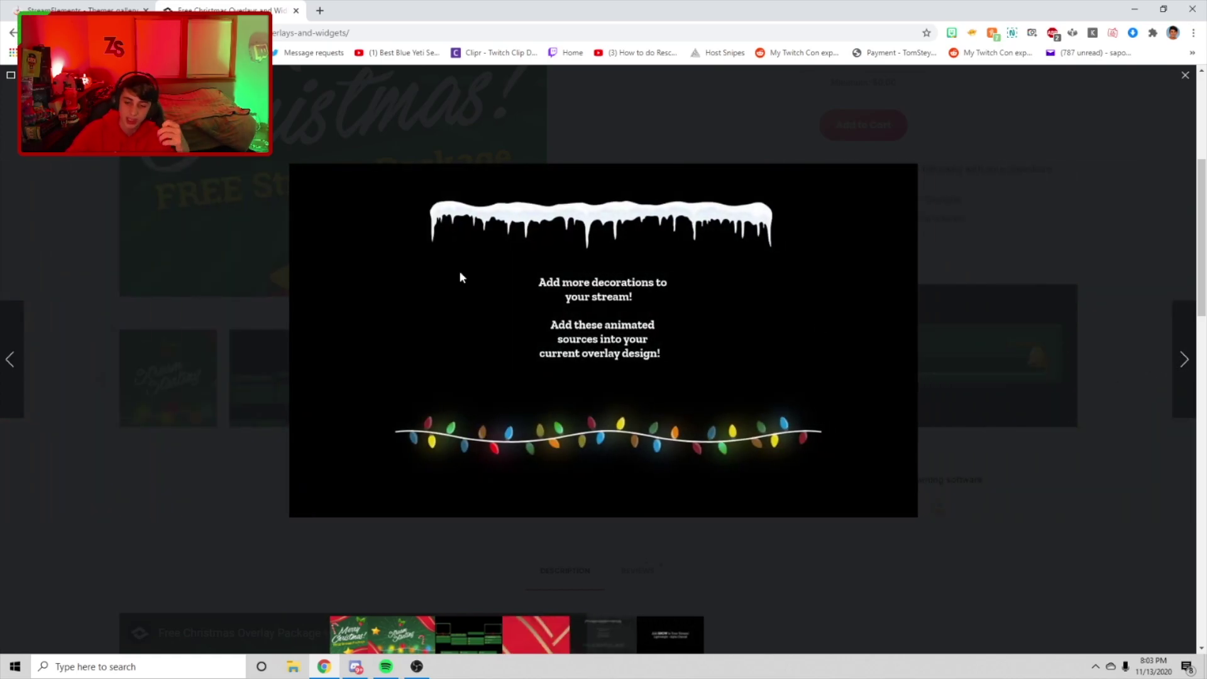
click(1174, 360)
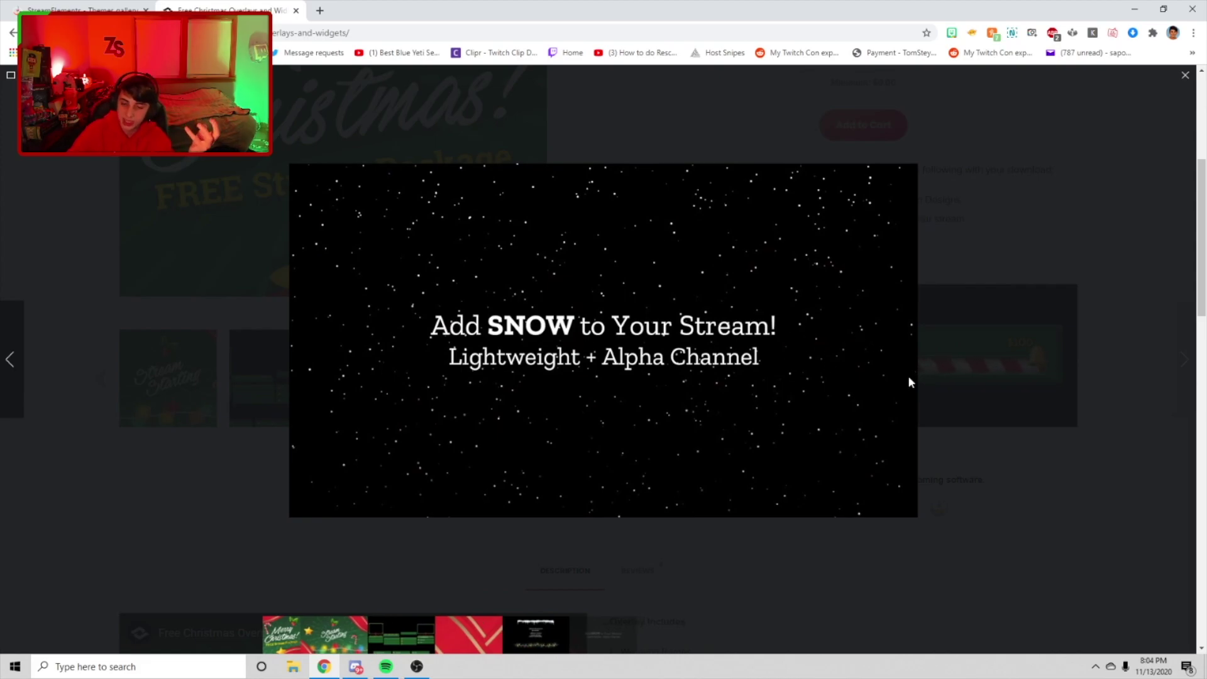
click(932, 394)
scroll(458, 391, down, 5)
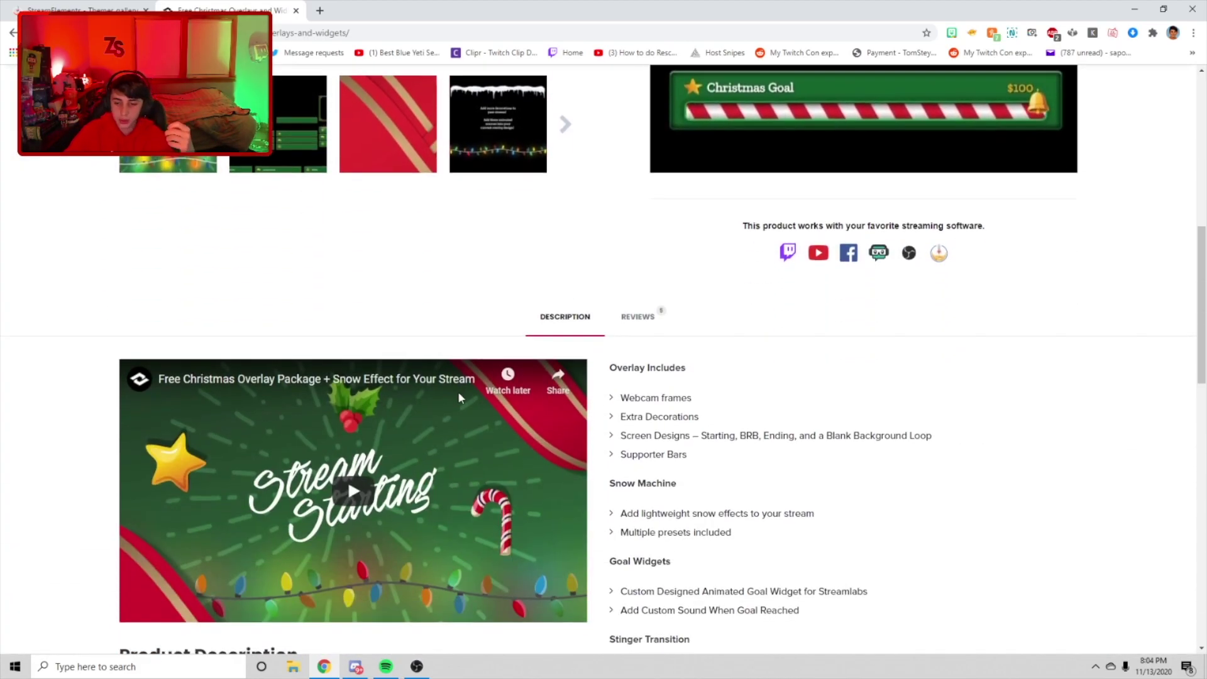